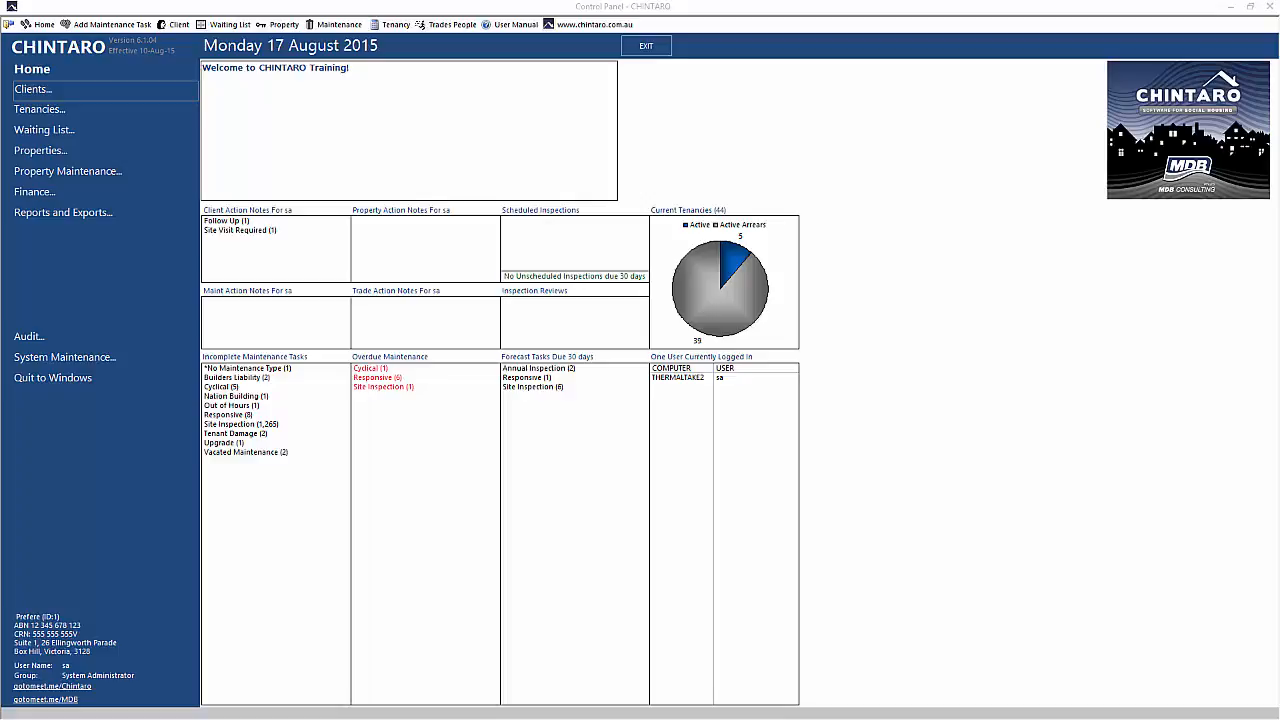
Open the client list and filter it by a specific client's full surname.
click(177, 26)
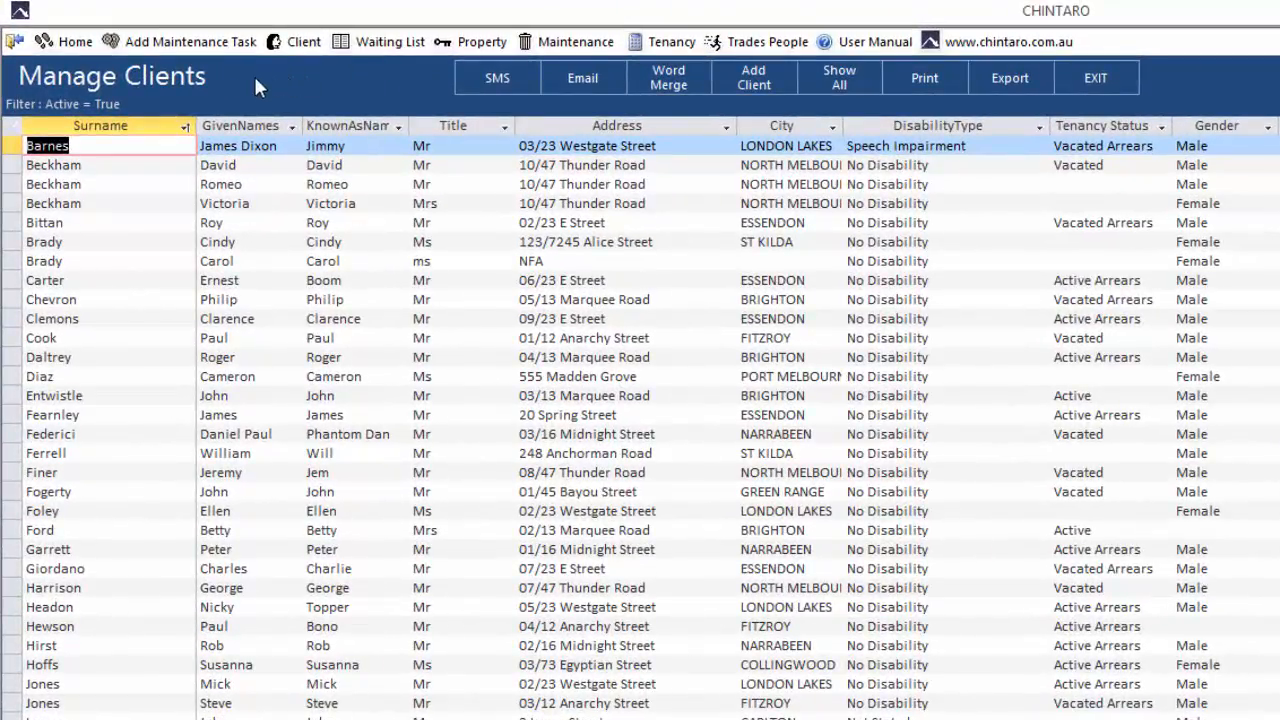
click(144, 145)
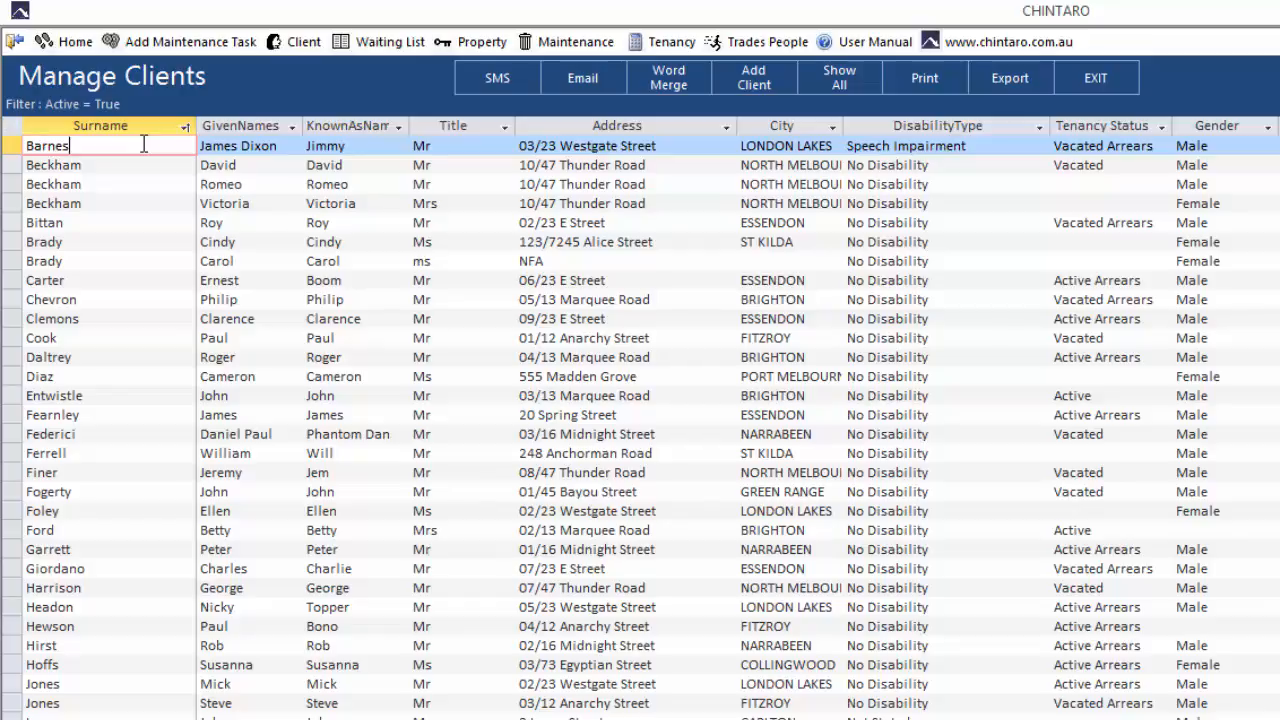
text(LENN)
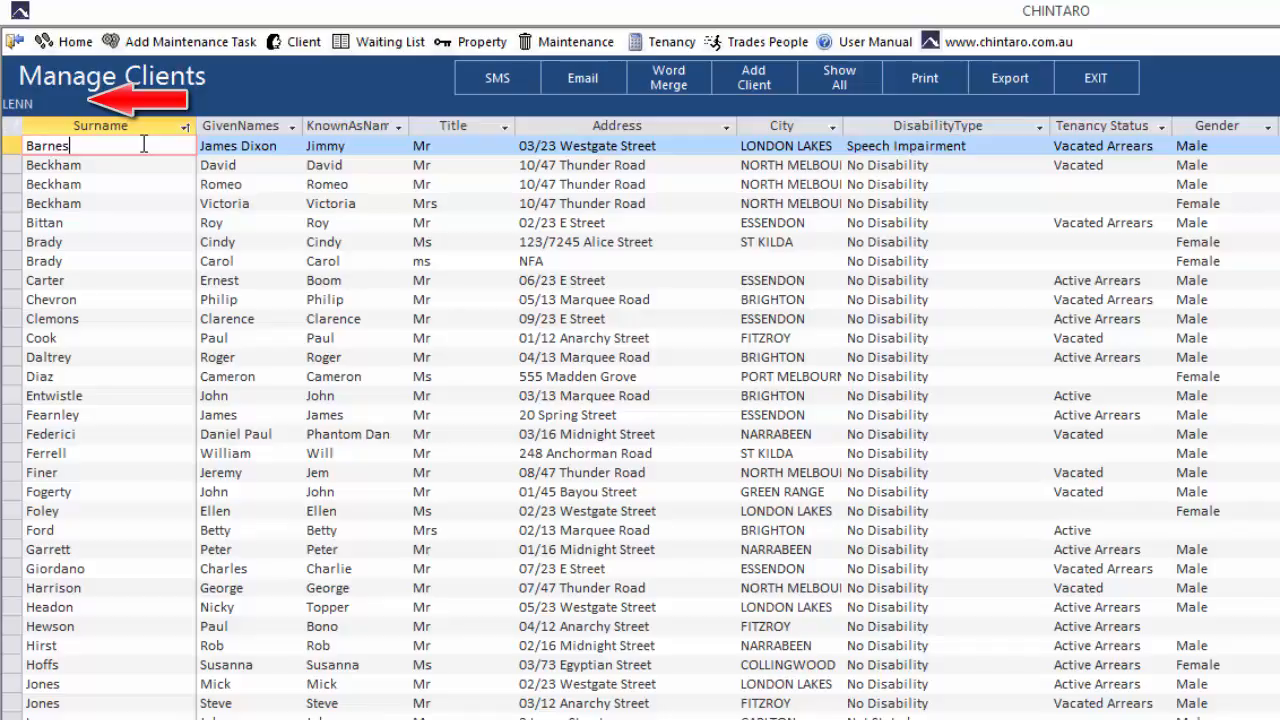
key(BackSpace)
key(BackSpace)
key(BackSpace)
text(ENNON)
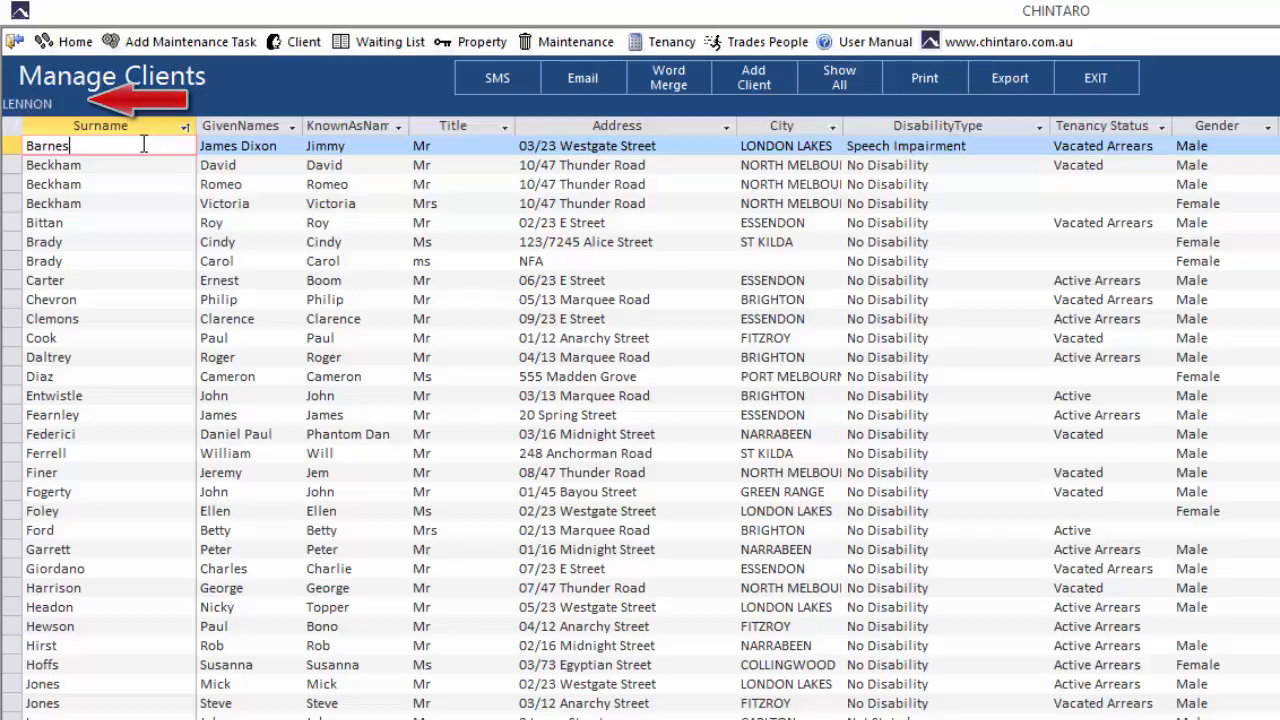
key(Return)
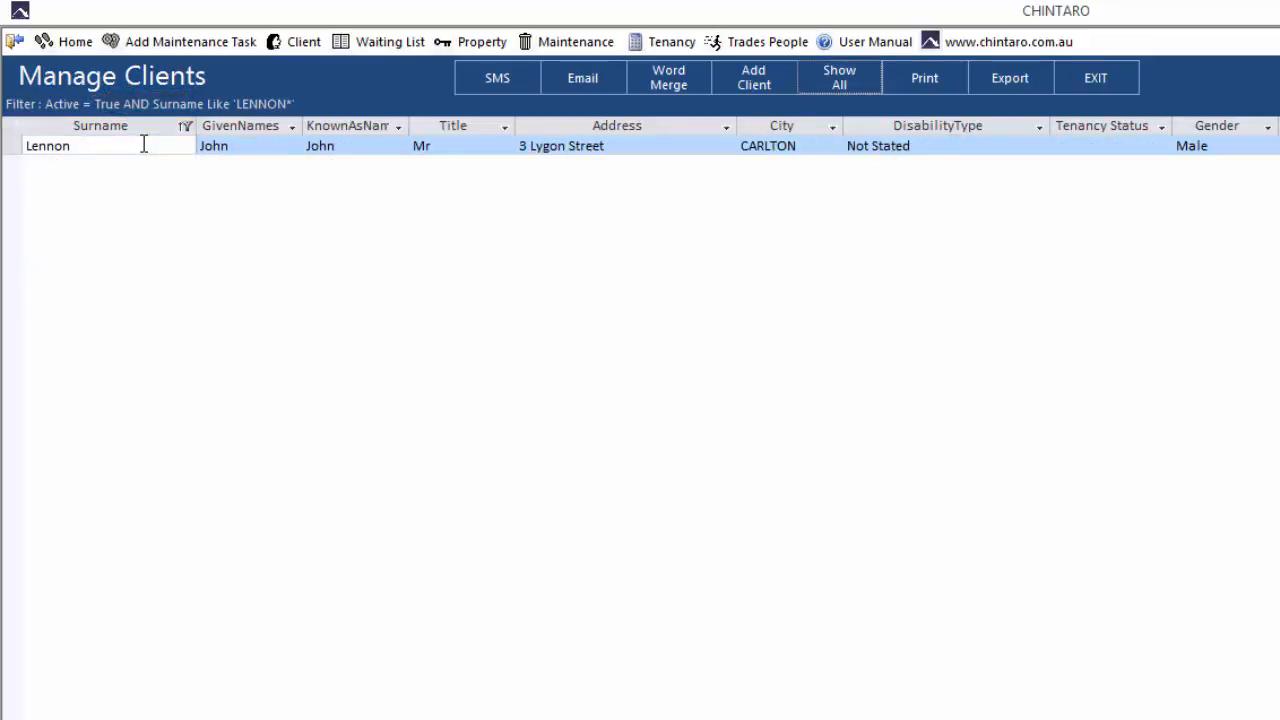
Open the matching client's record, return to the client list and show all active clients again.
double_click(144, 145)
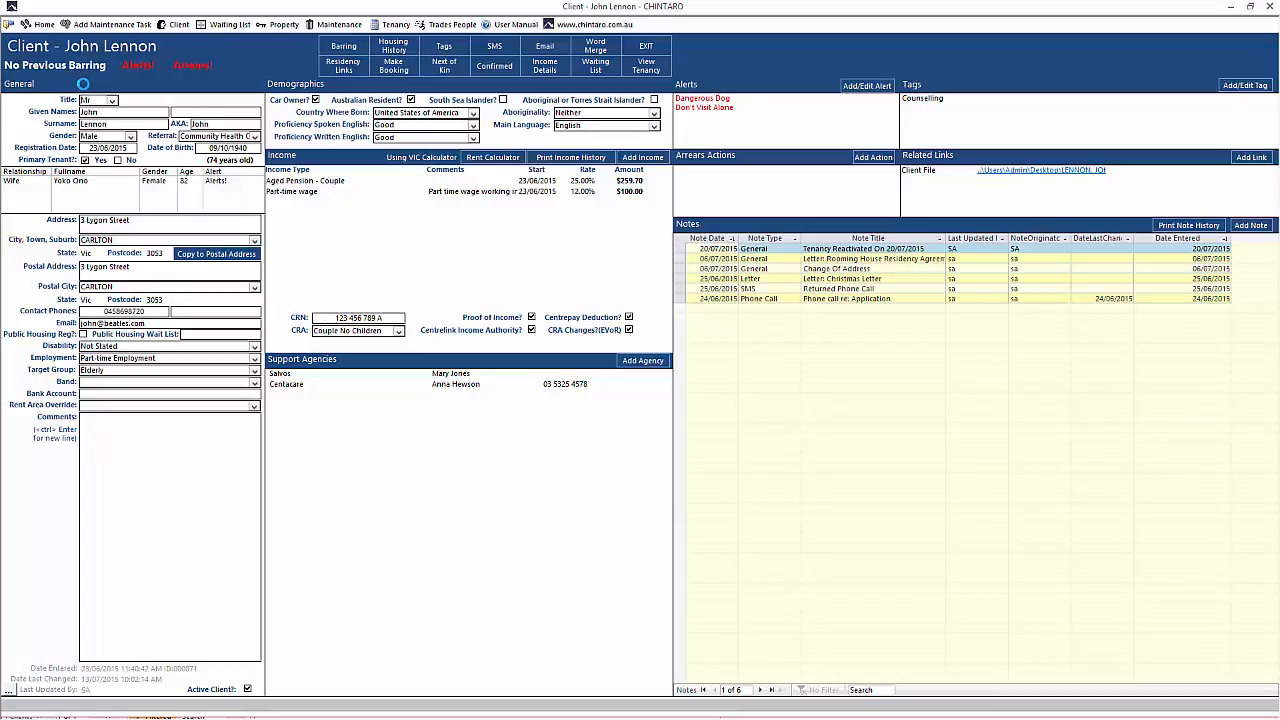
click(9, 25)
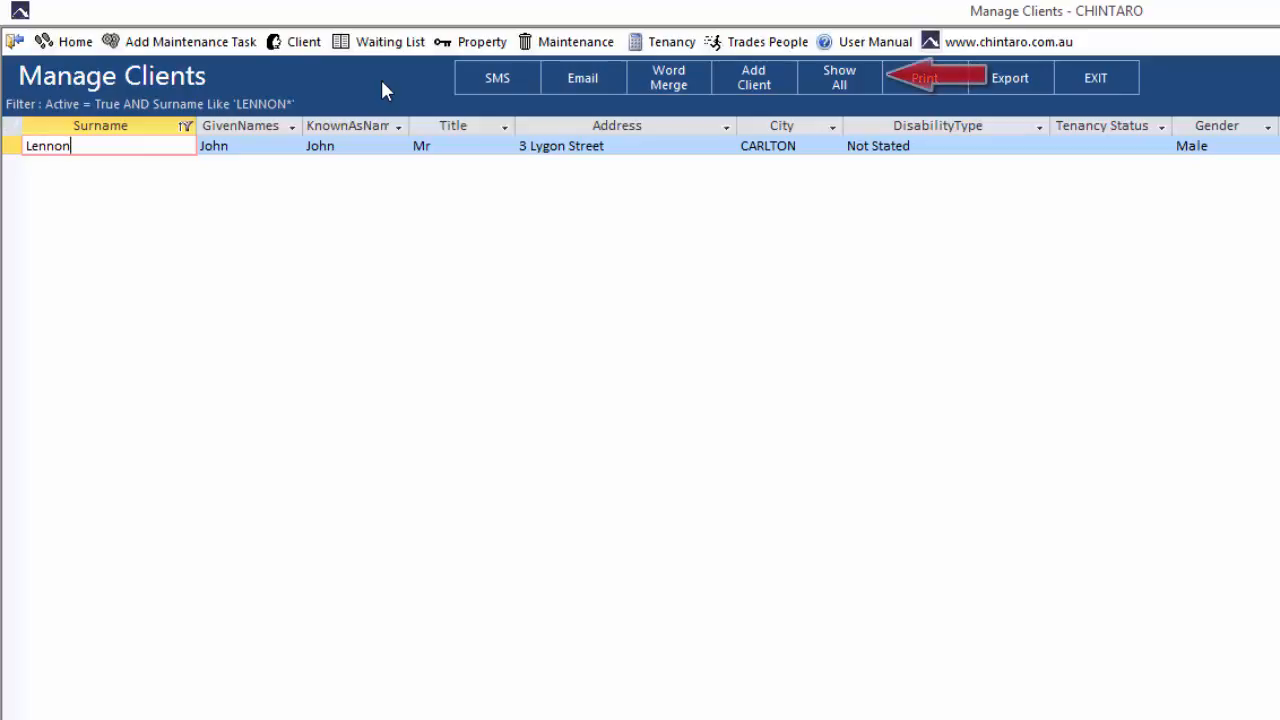
click(842, 88)
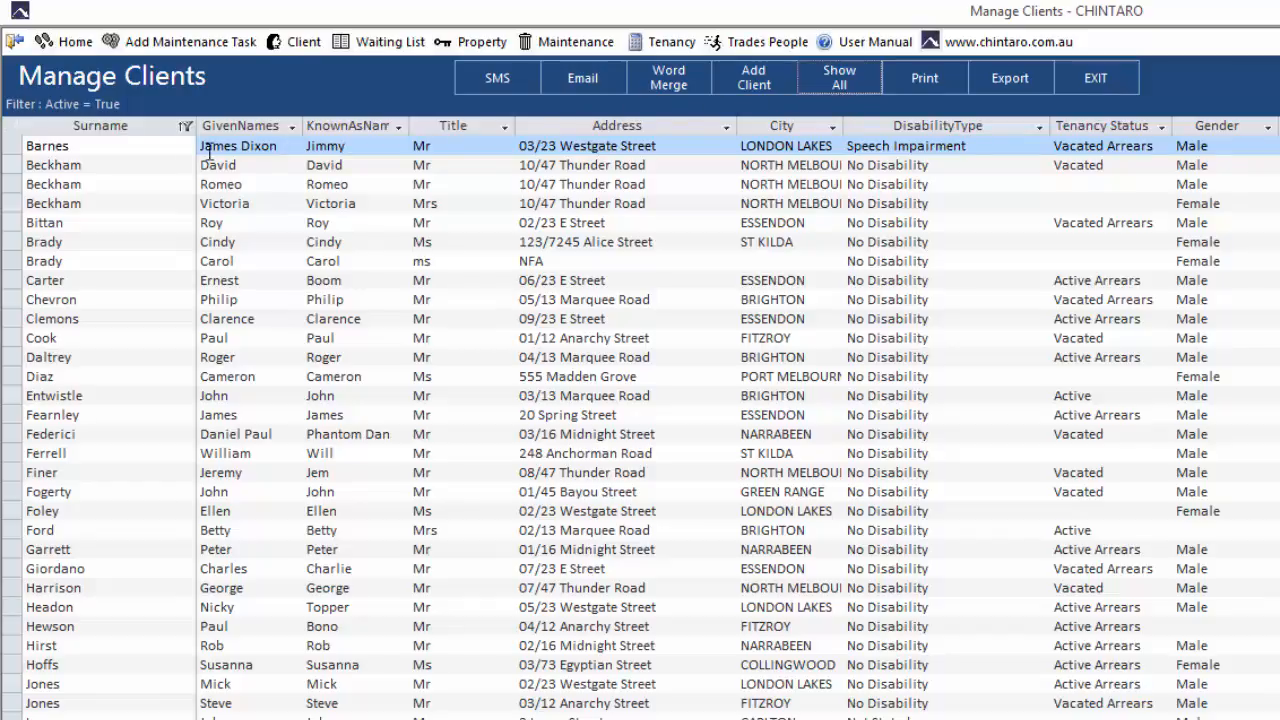
Filter the client list to surnames that begin with "pe", and restore the full list.
right_click(157, 167)
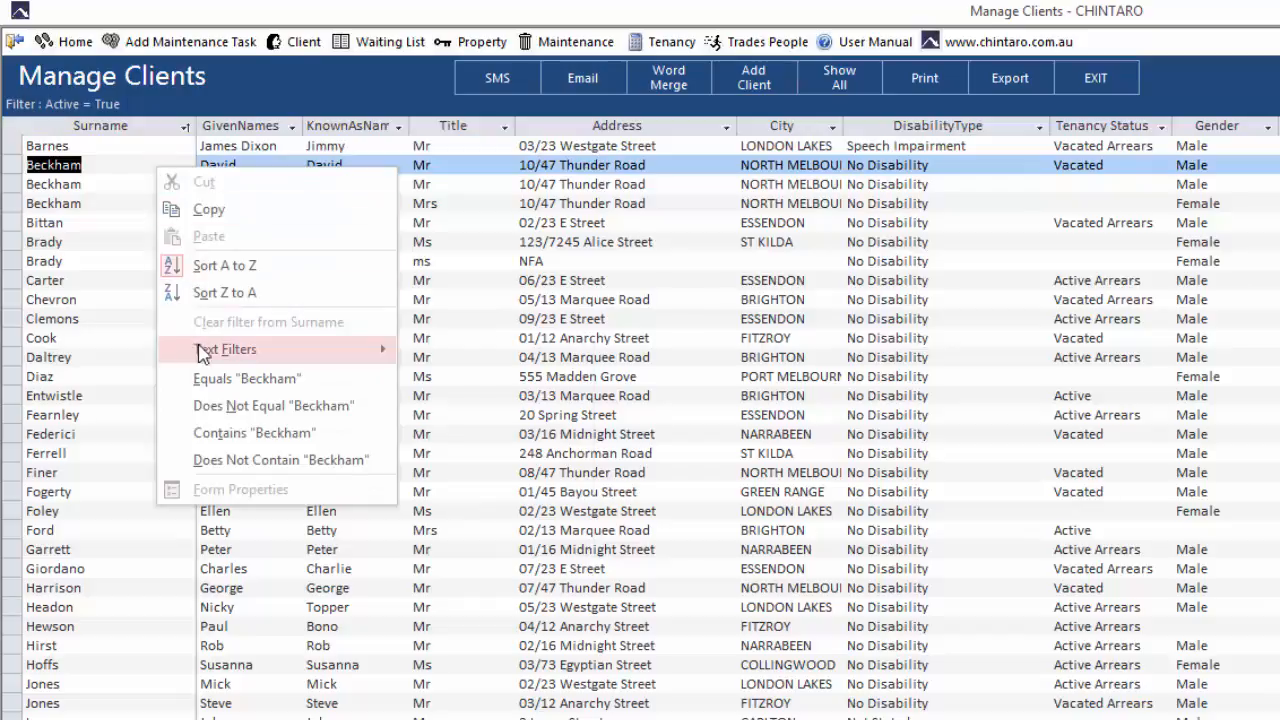
mouse_move(310, 355)
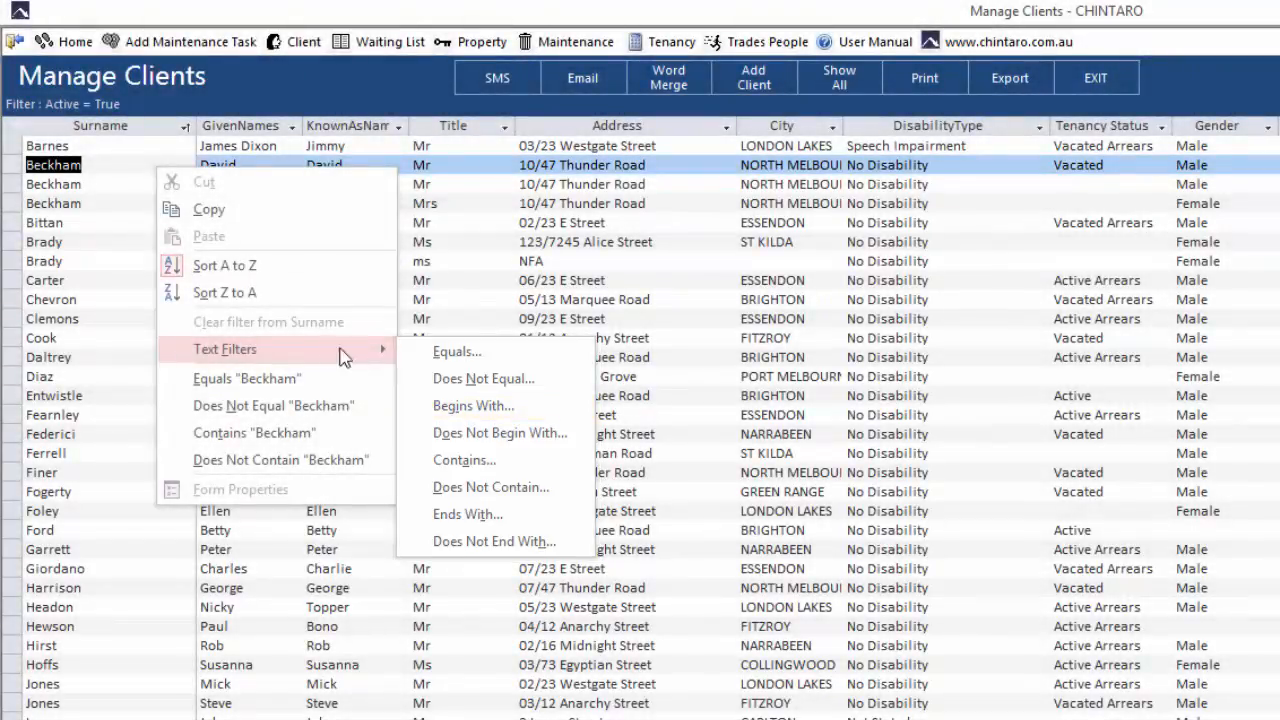
click(497, 415)
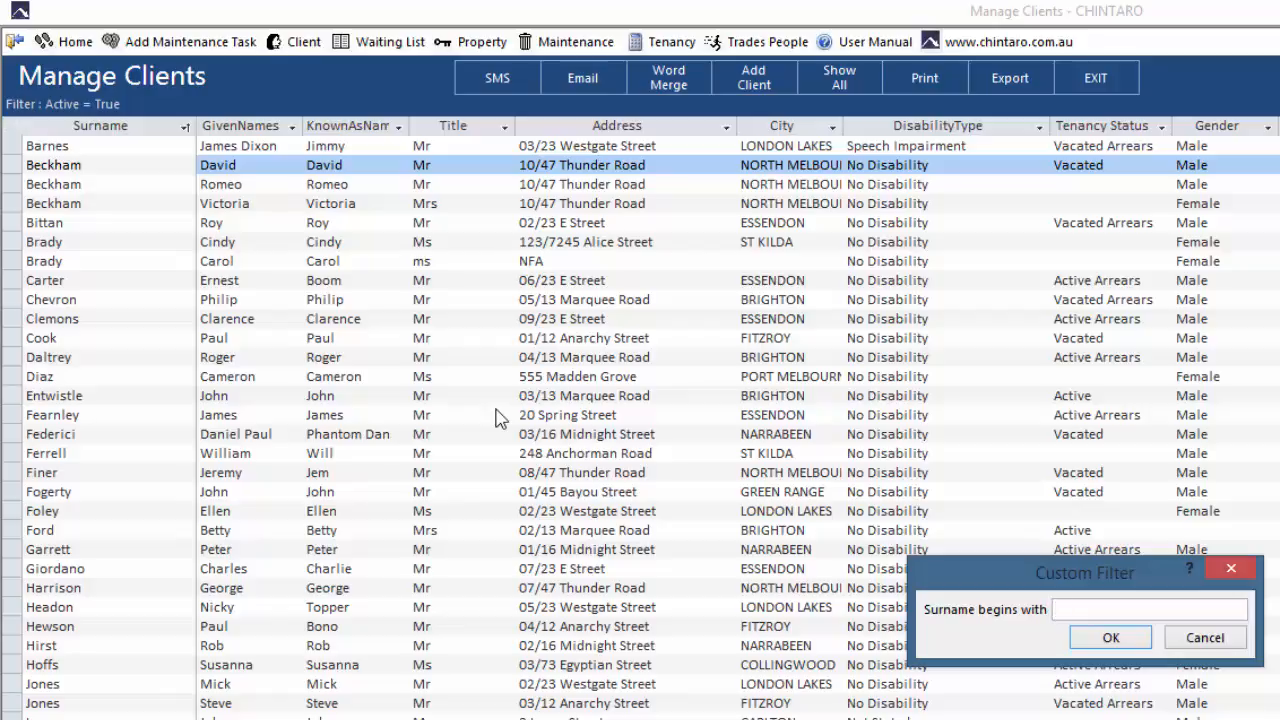
text(pe)
click(1105, 637)
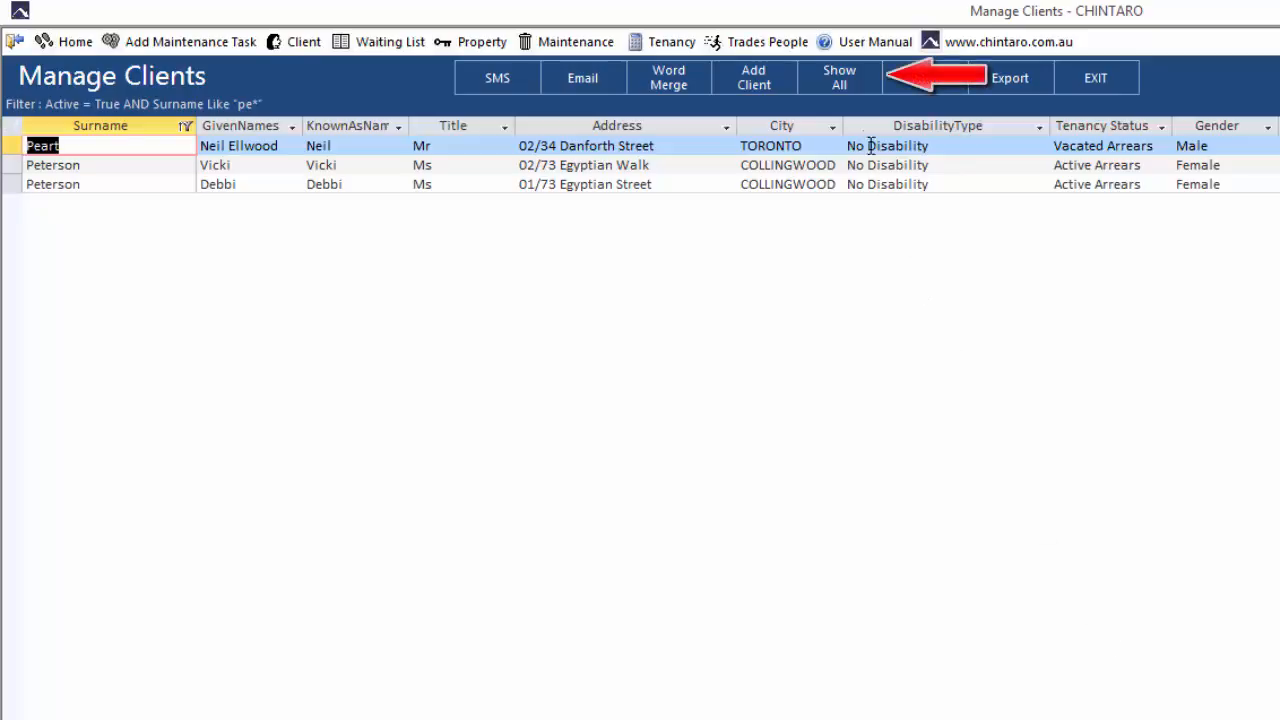
click(864, 90)
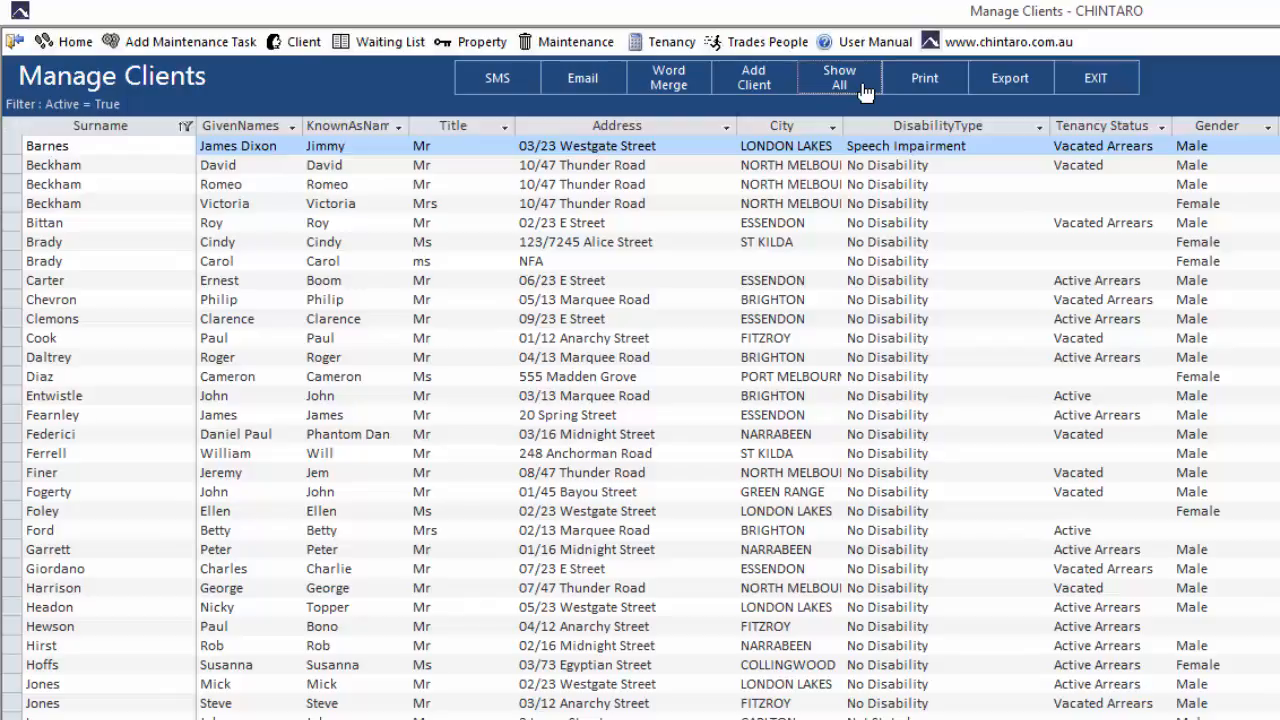
Filter the client list to clients whose city equals ESSENDON.
double_click(812, 222)
right_click(812, 222)
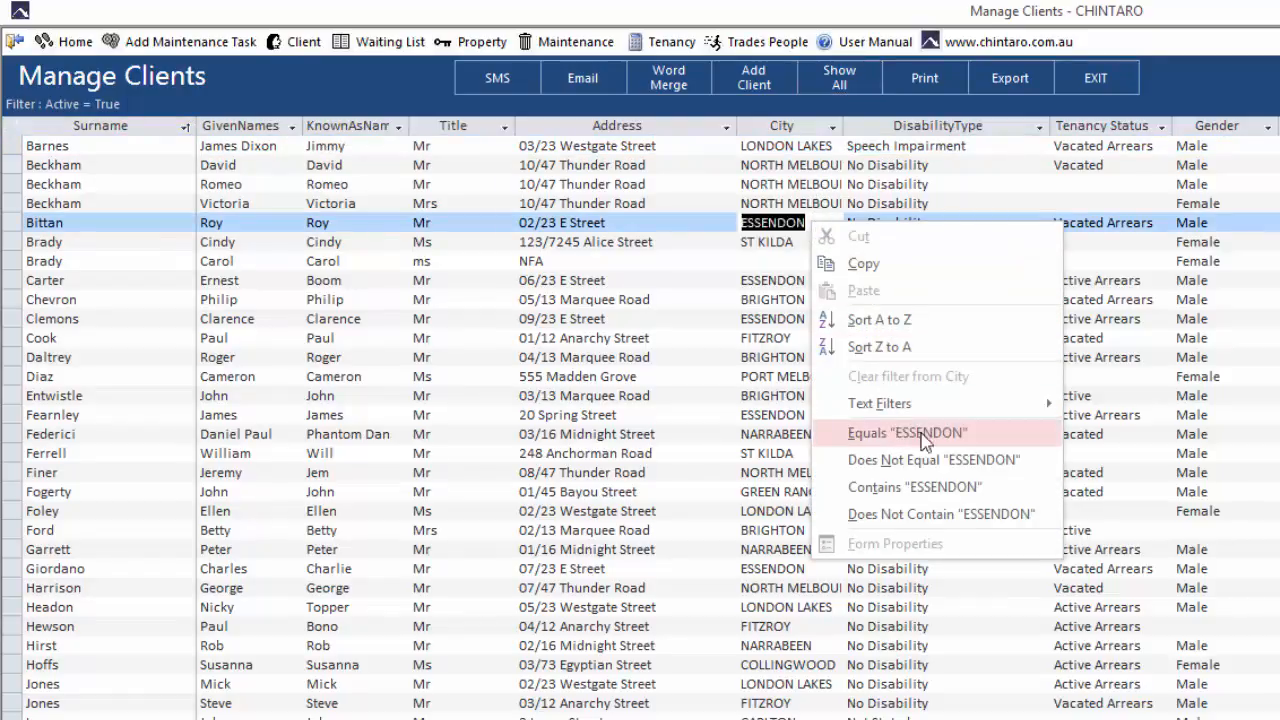
click(985, 441)
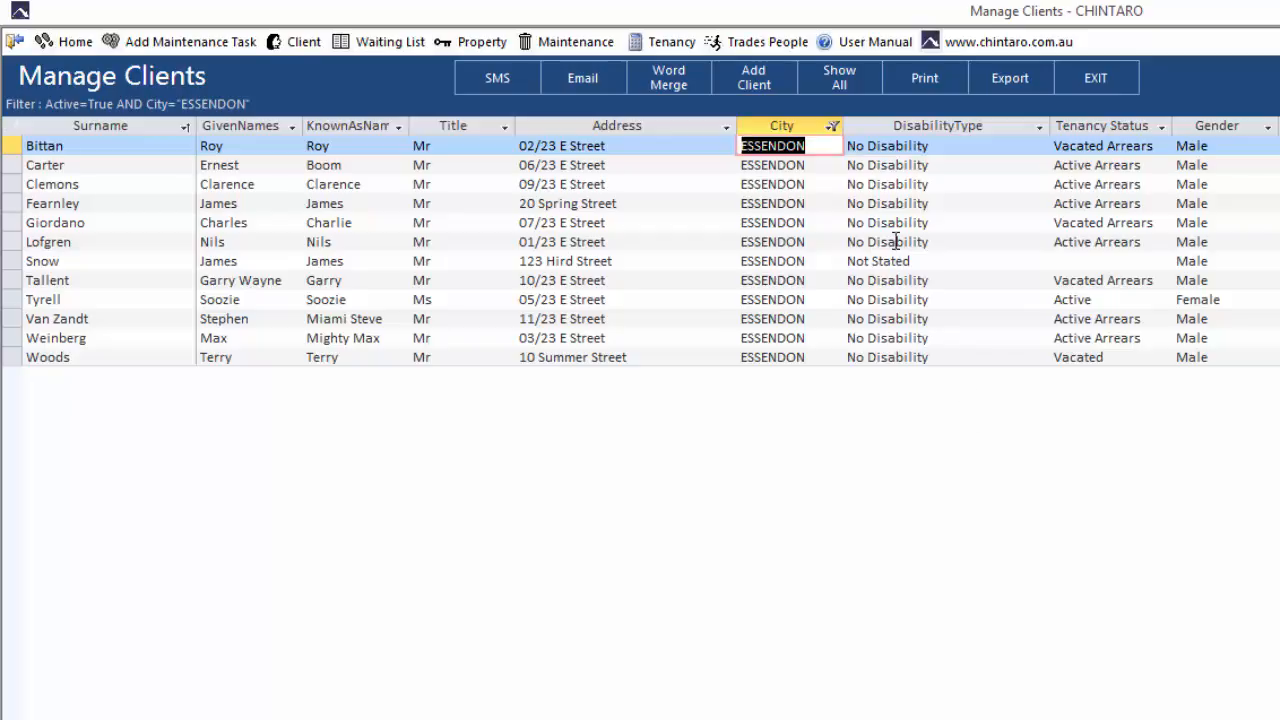
Add BRIGHTON and COLLINGWOOD to the city filter, and restore the full client list.
click(833, 127)
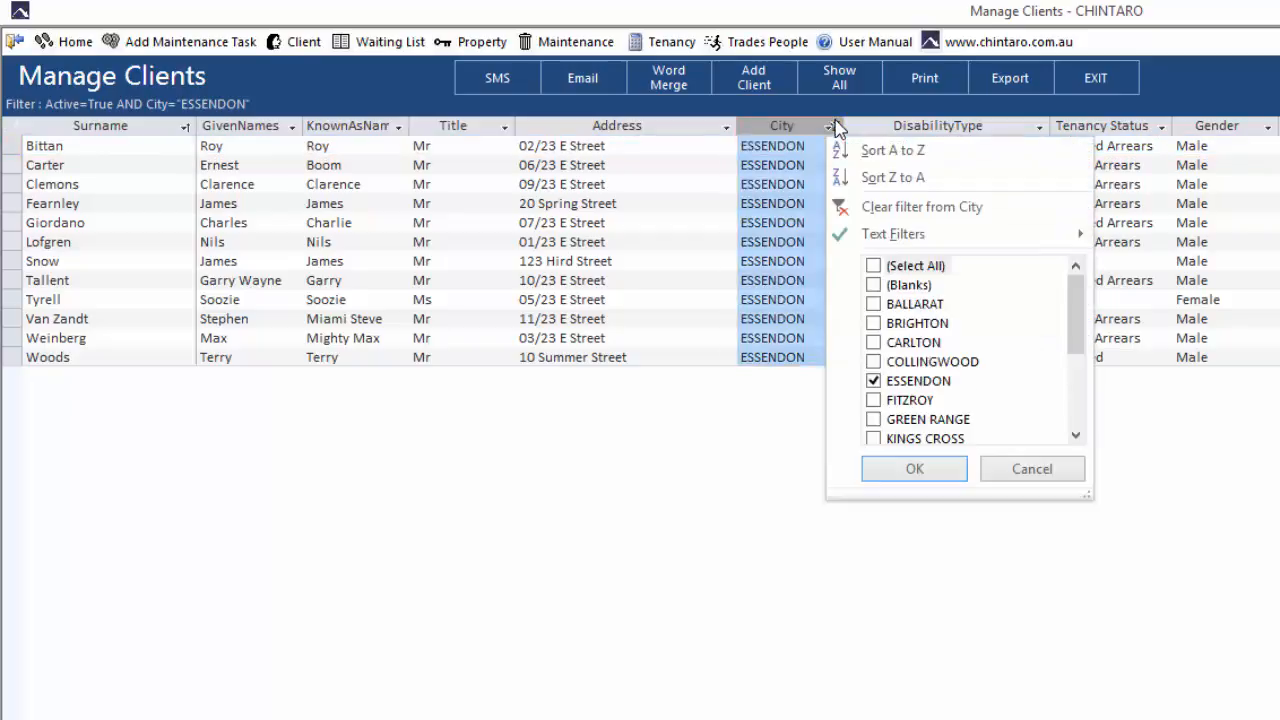
click(873, 323)
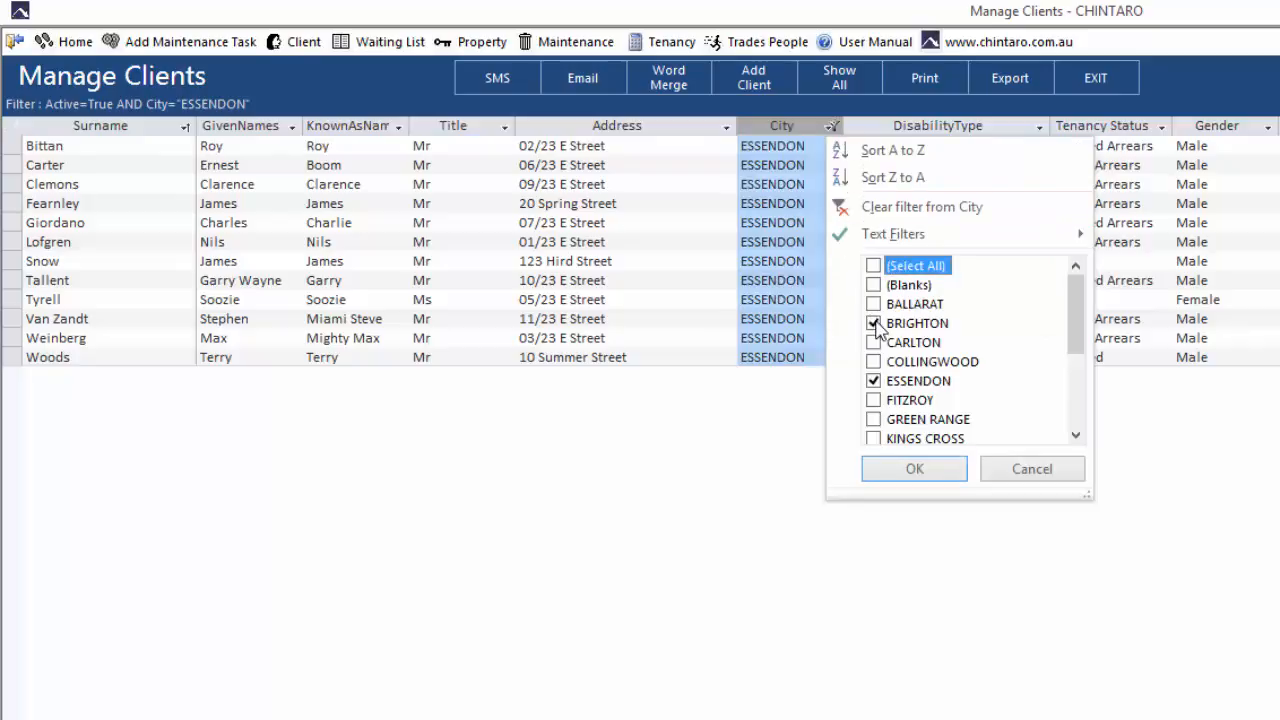
click(873, 361)
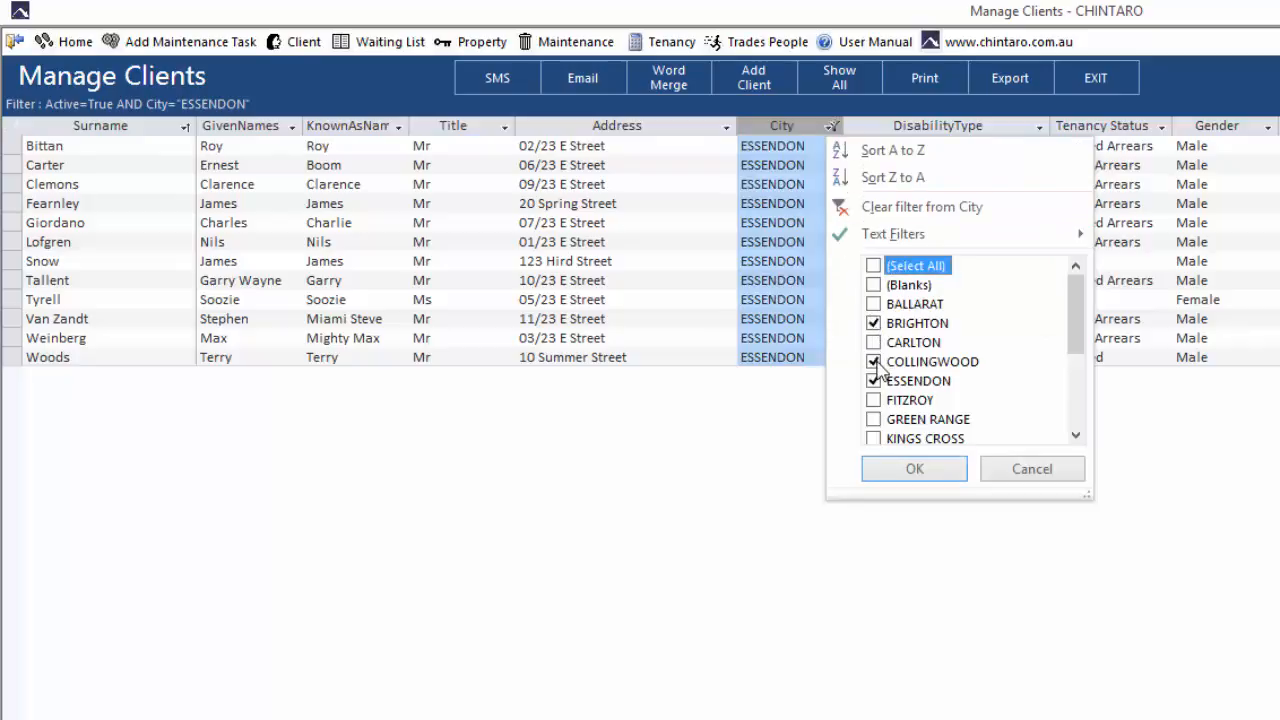
click(905, 469)
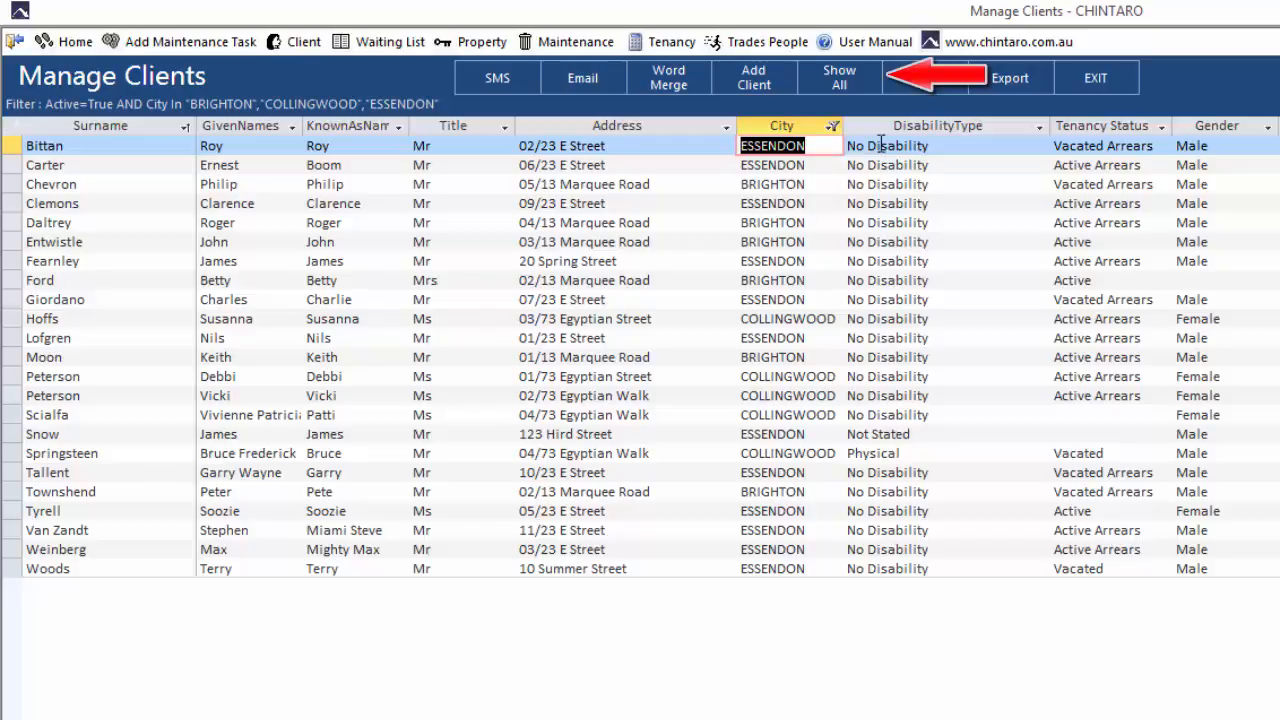
click(871, 90)
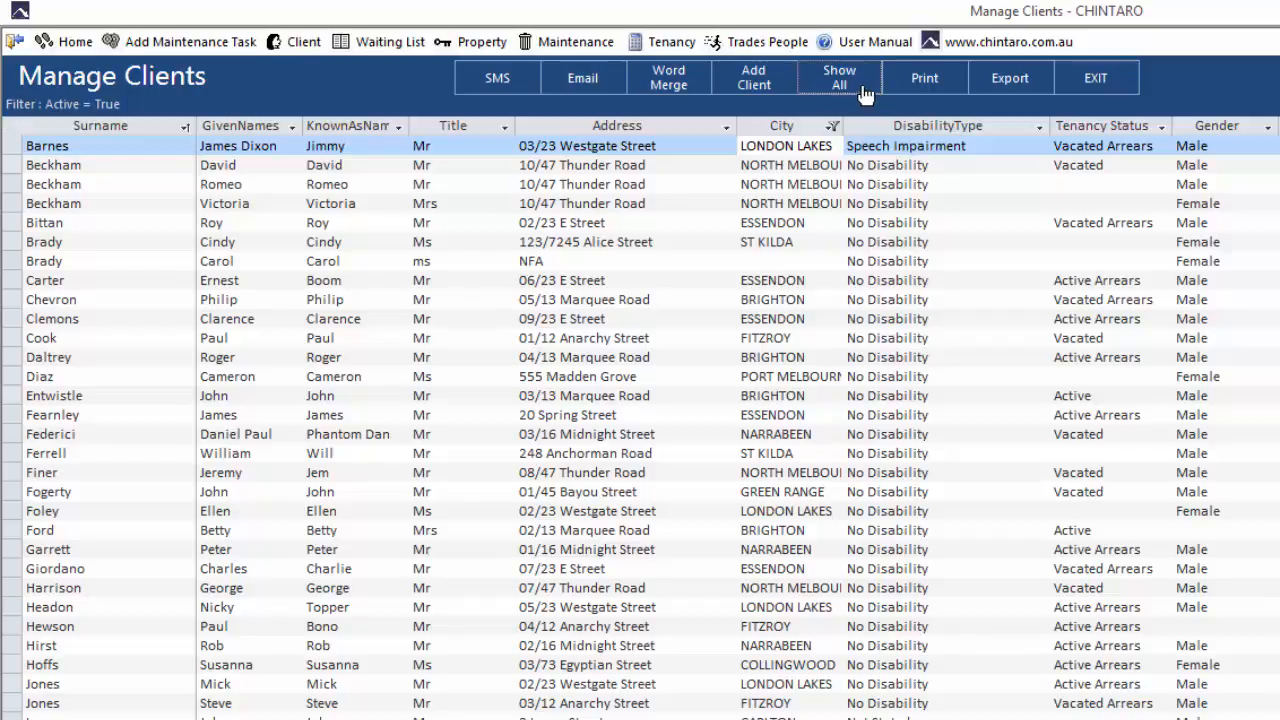
Filter the client list to surnames that contain "son".
right_click(137, 203)
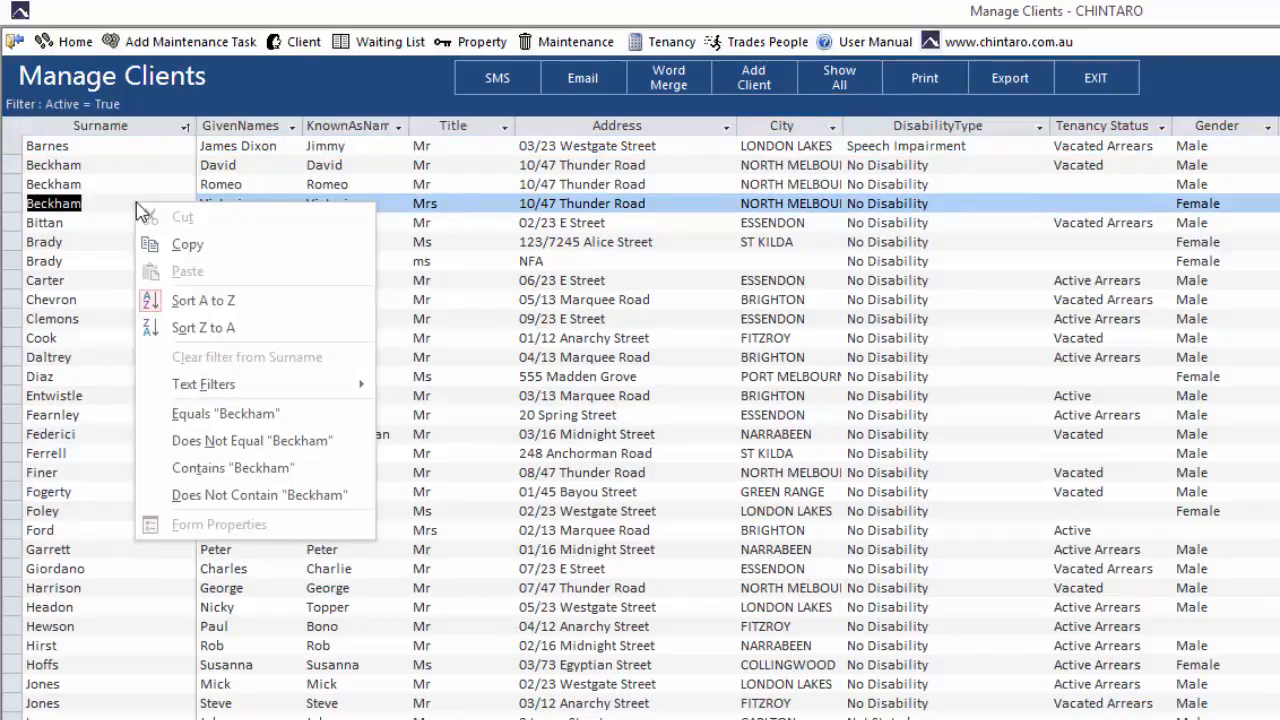
mouse_move(248, 396)
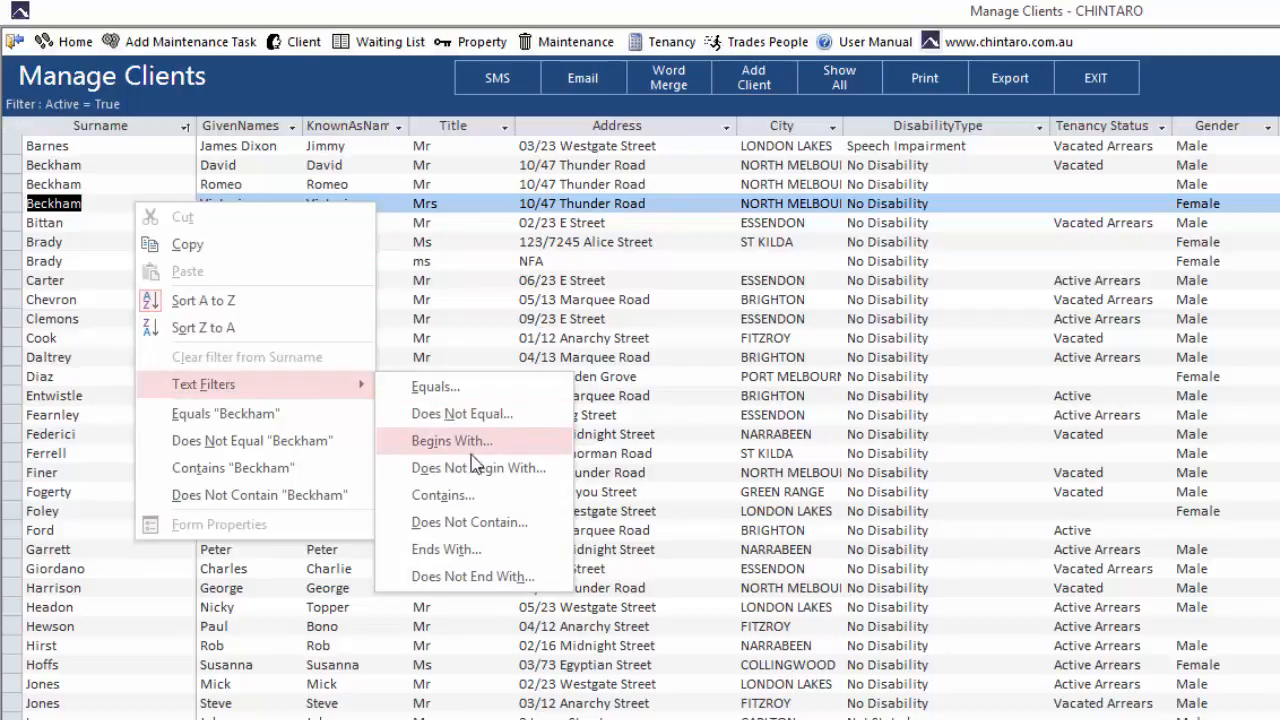
click(503, 503)
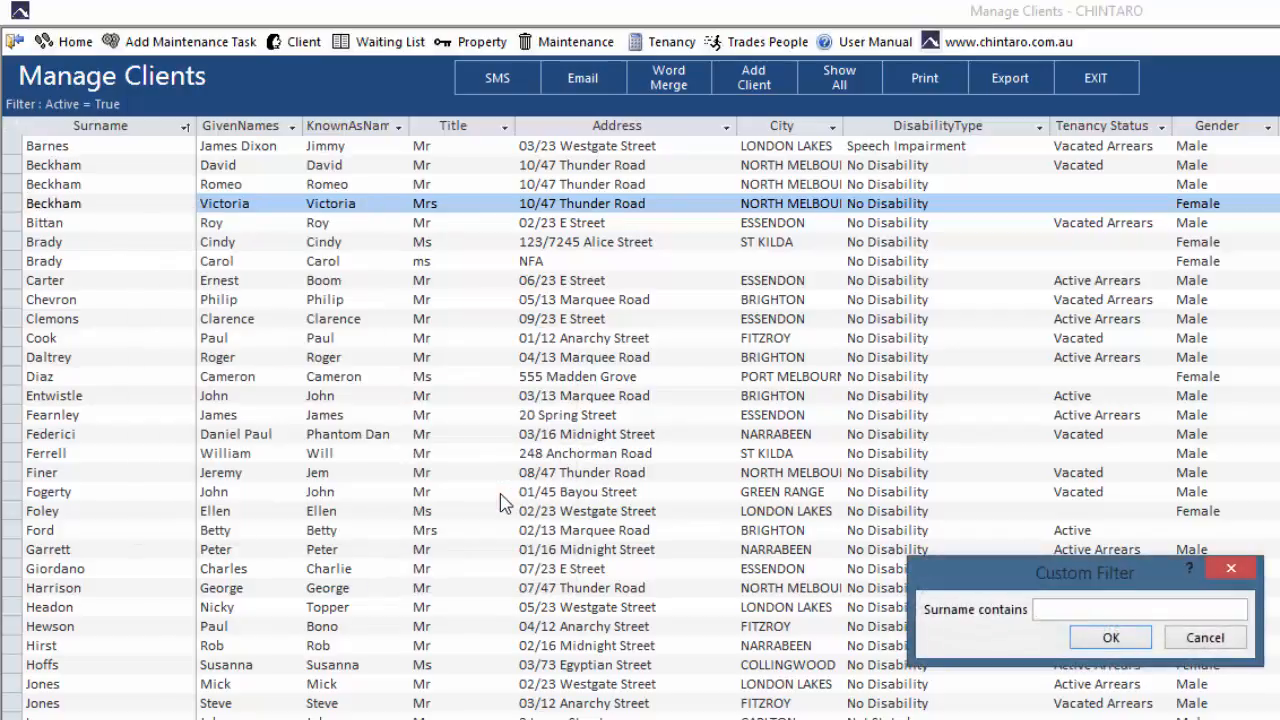
text(son)
click(1106, 640)
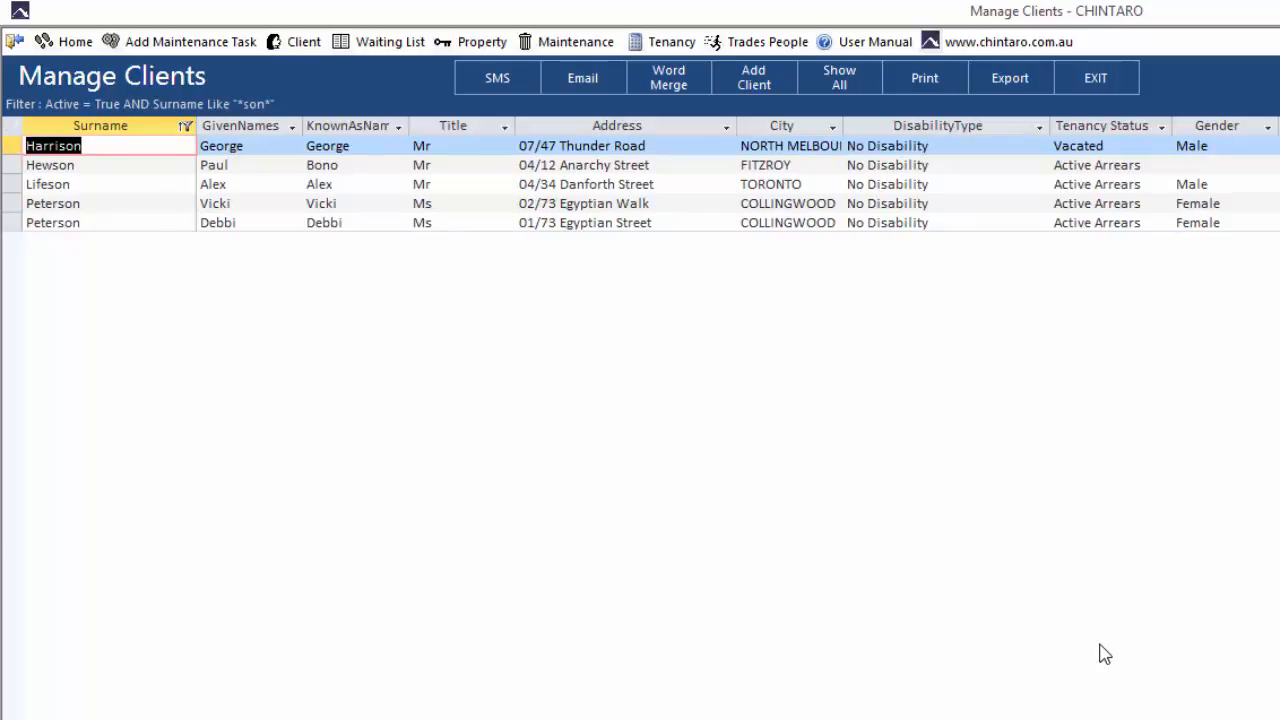
Check the surname column's sort and filter options without applying any, and show all clients again.
click(185, 126)
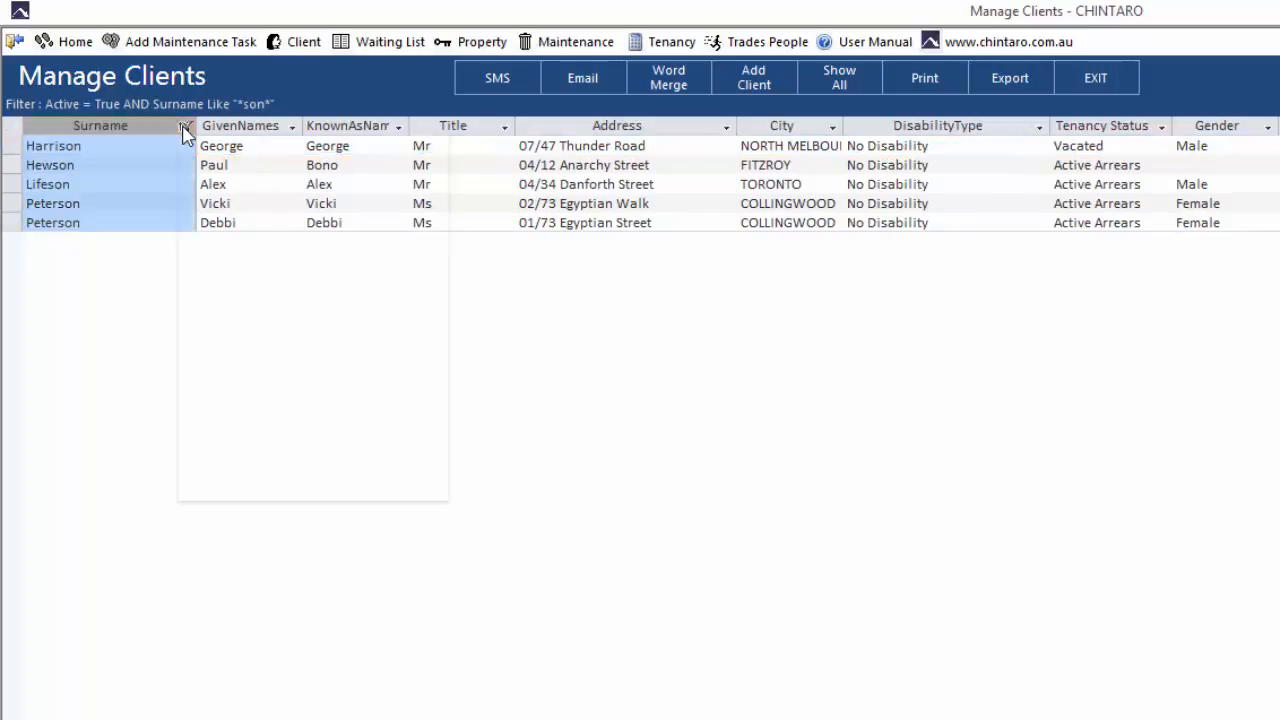
mouse_move(254, 244)
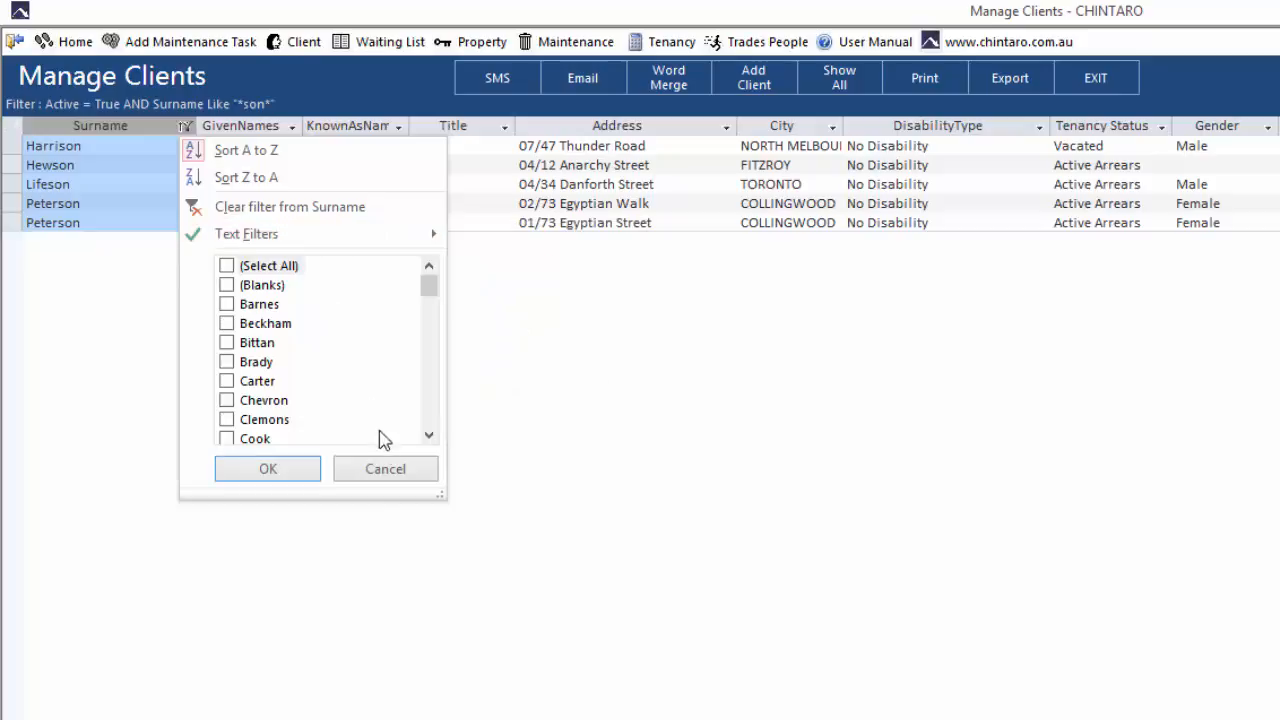
click(391, 474)
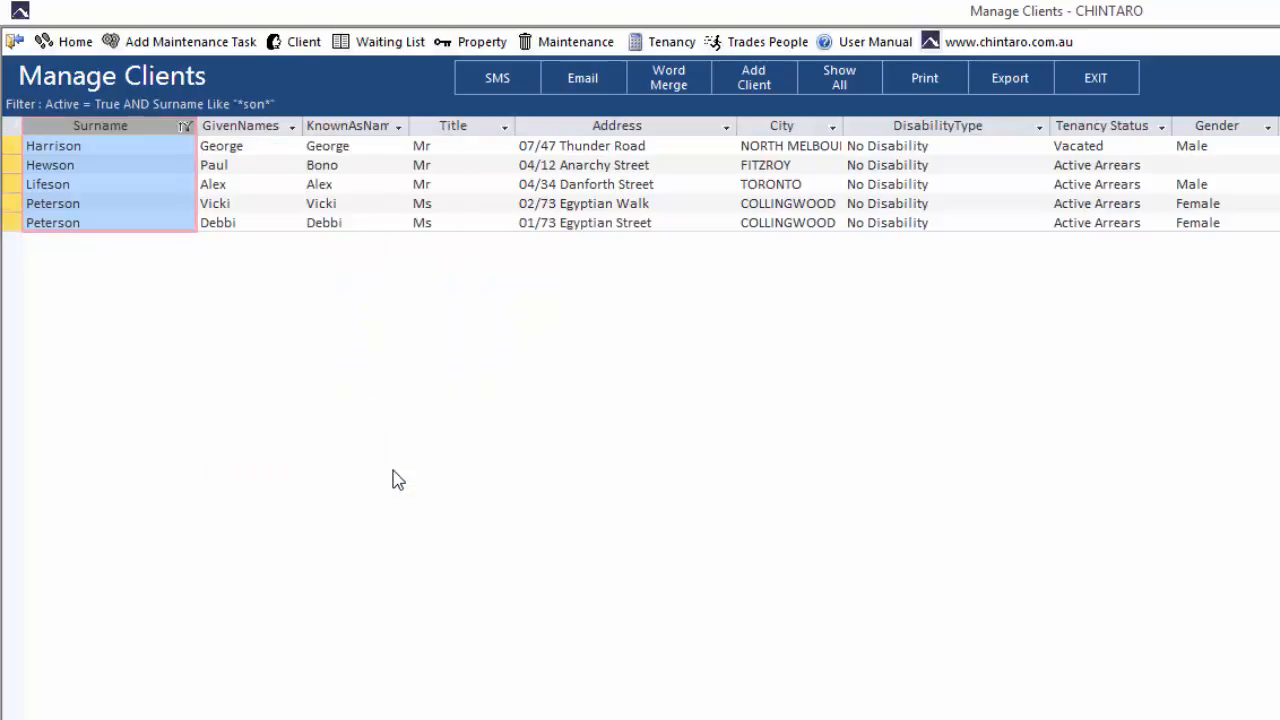
click(865, 95)
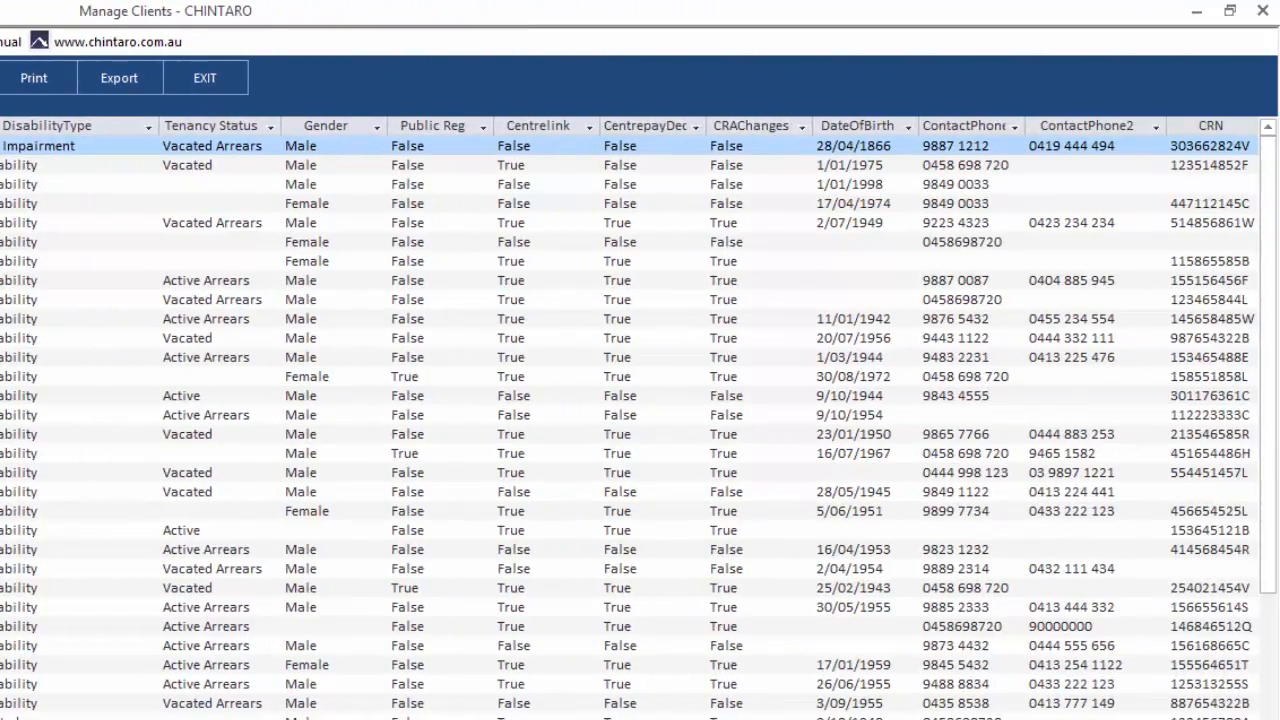
Filter the client list to one exact date of birth, and restore the full list.
right_click(830, 184)
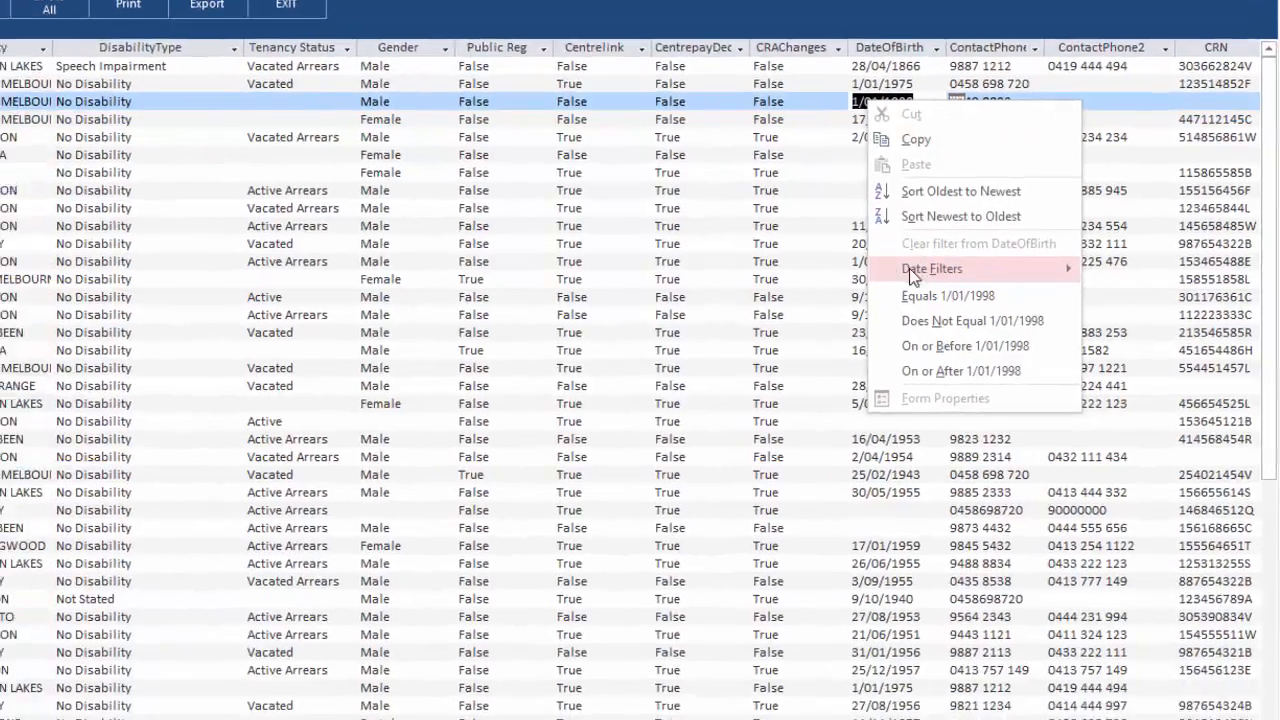
mouse_move(886, 366)
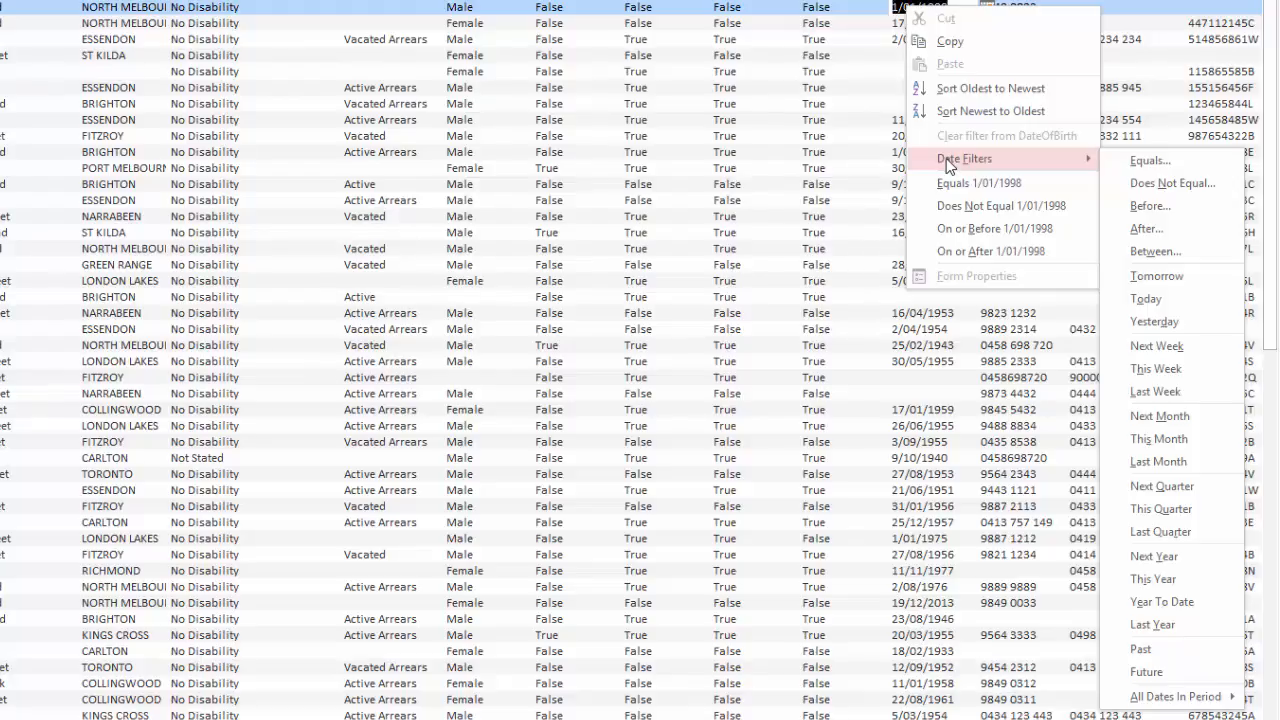
click(1197, 160)
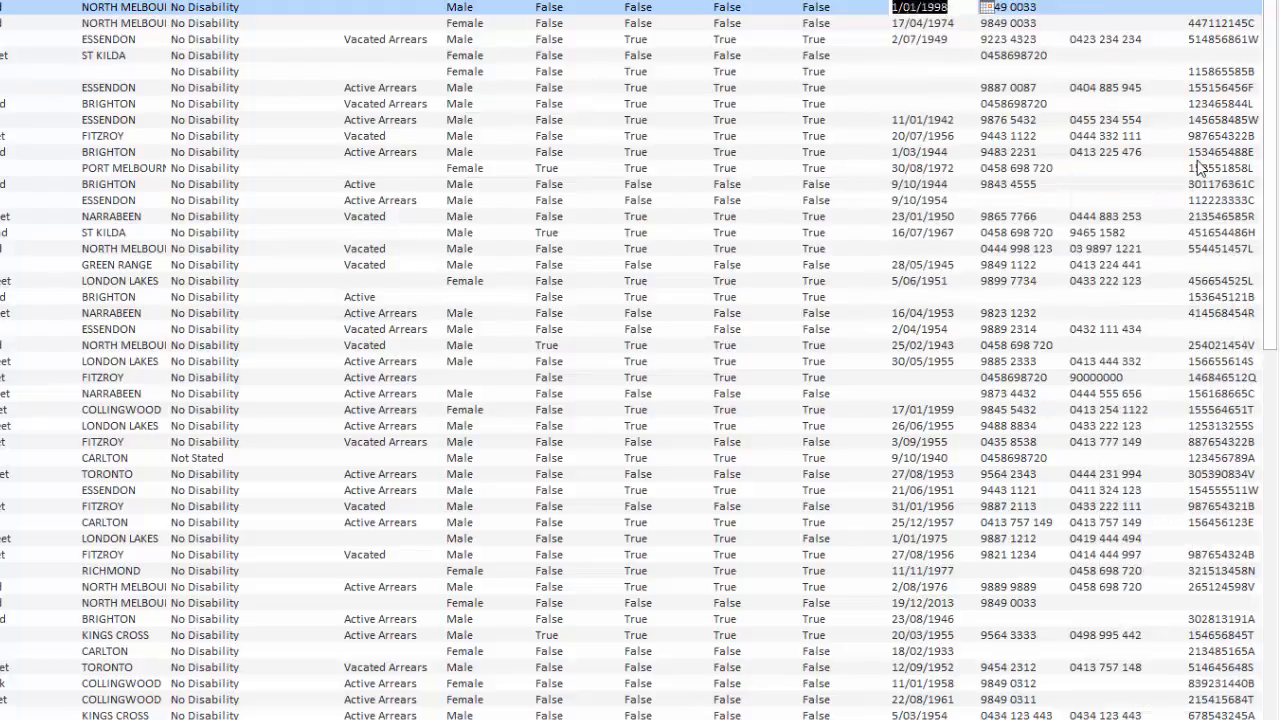
text(18/)
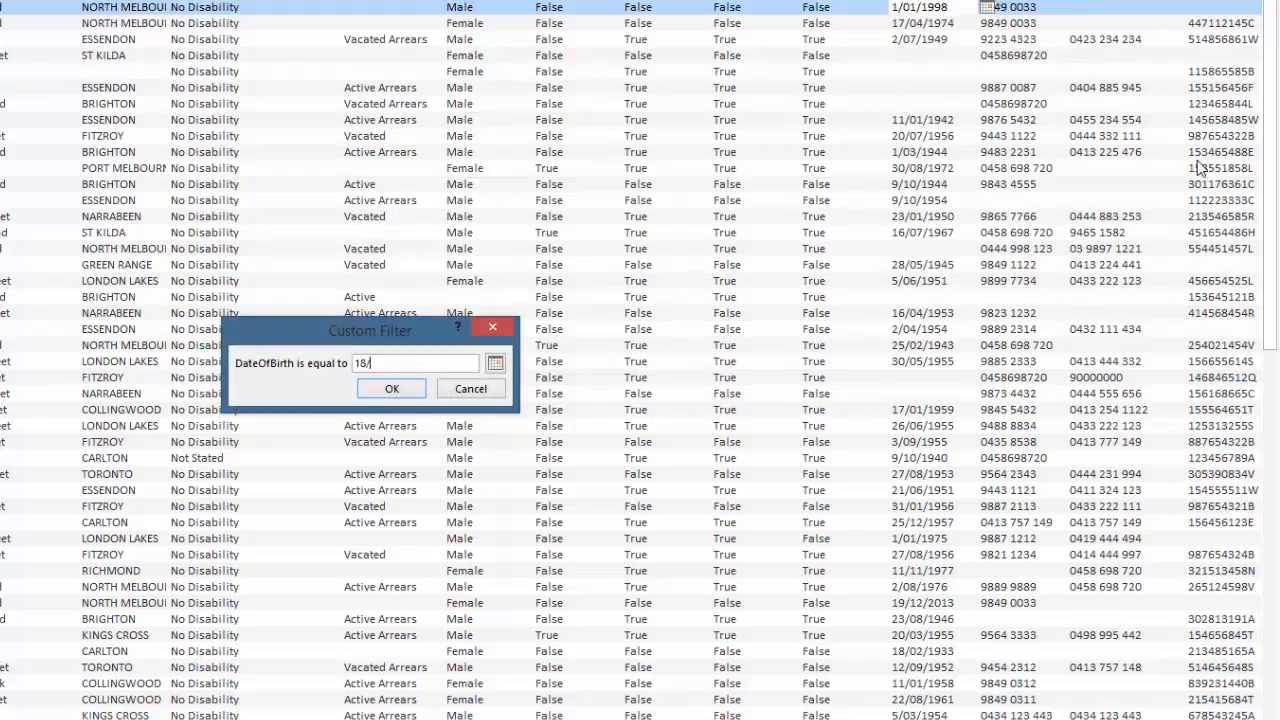
text(2/33)
click(403, 392)
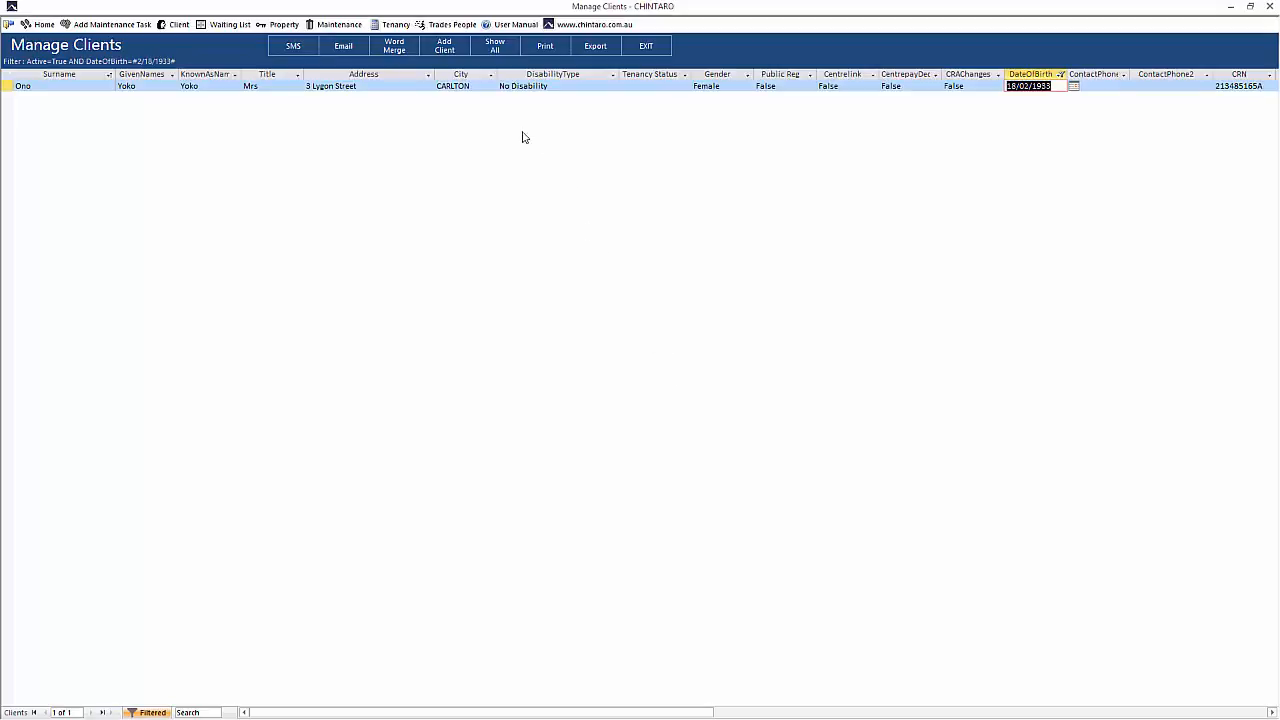
click(503, 56)
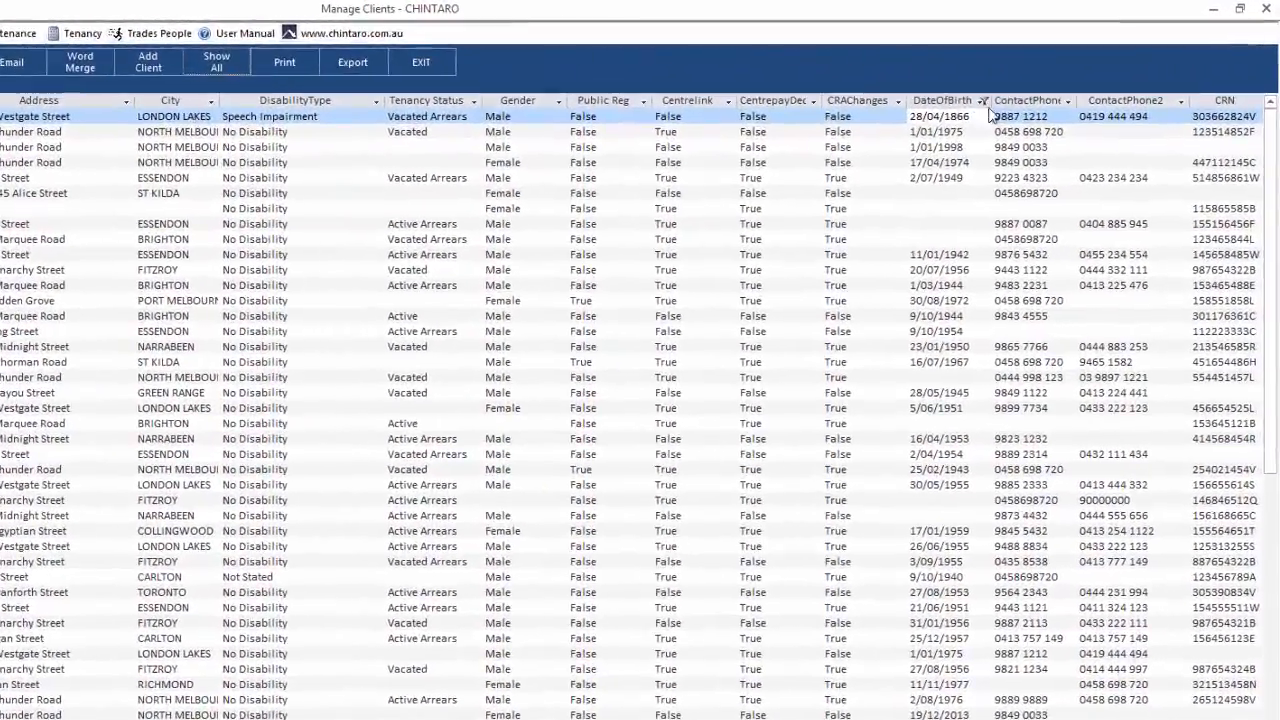
Filter the client list to dates of birth on or before 01/01/1985, and check the filter options available on a single date.
click(983, 101)
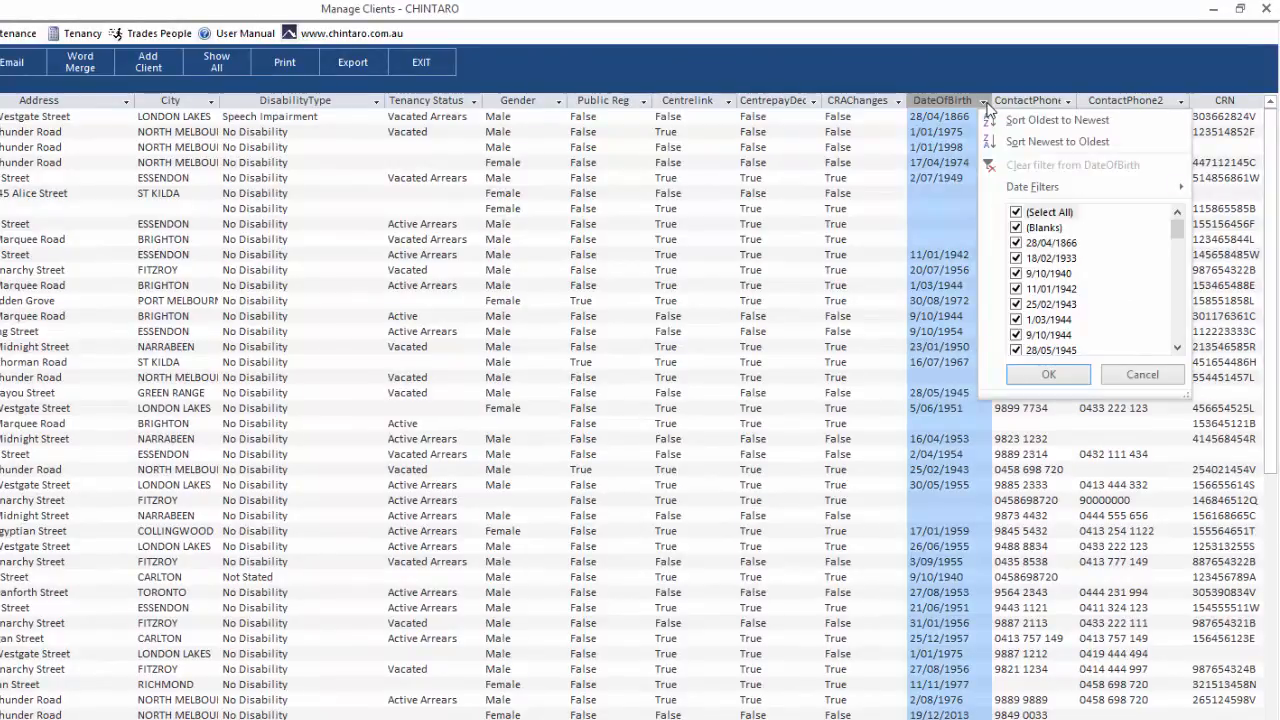
mouse_move(1008, 190)
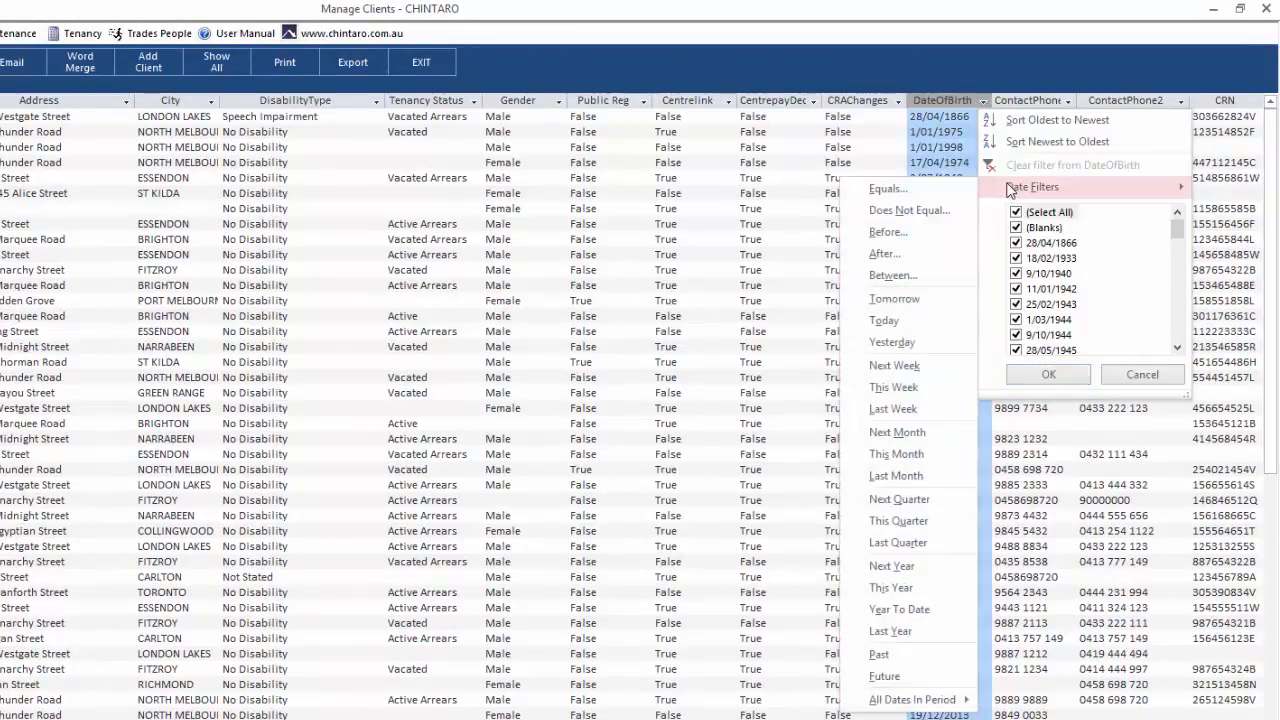
click(923, 238)
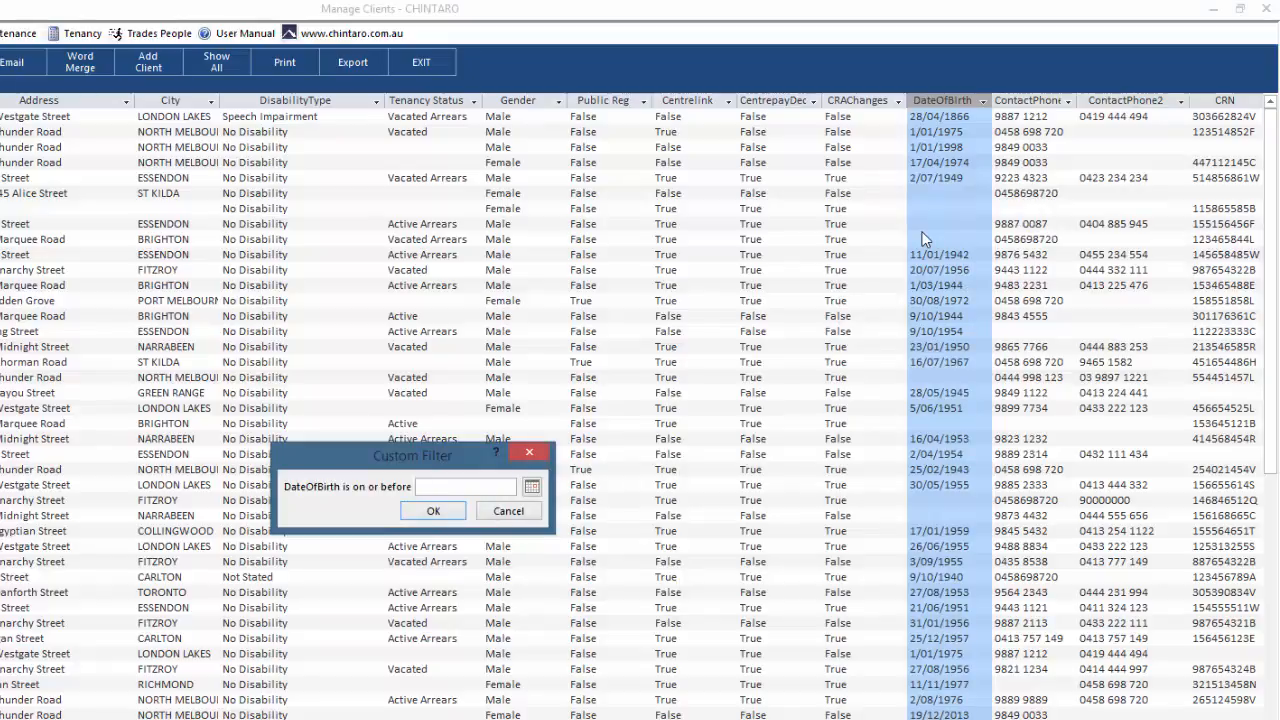
text(01/01/1985)
click(447, 510)
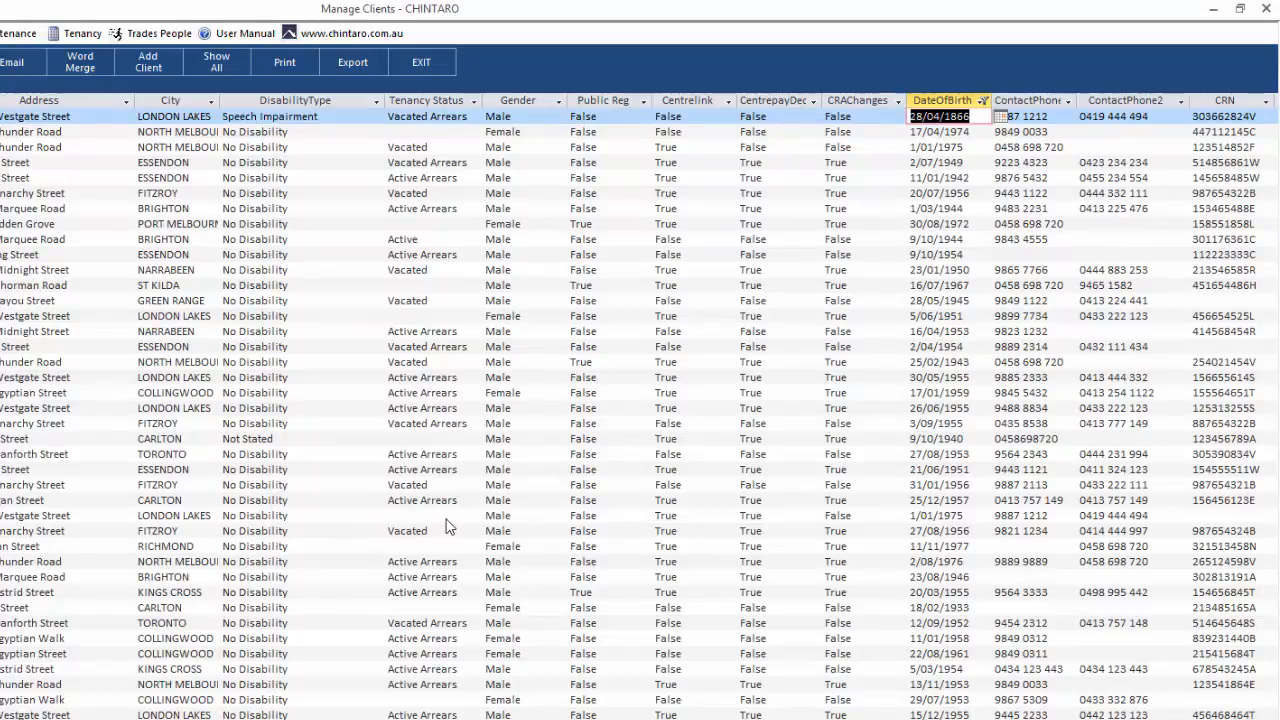
right_click(933, 271)
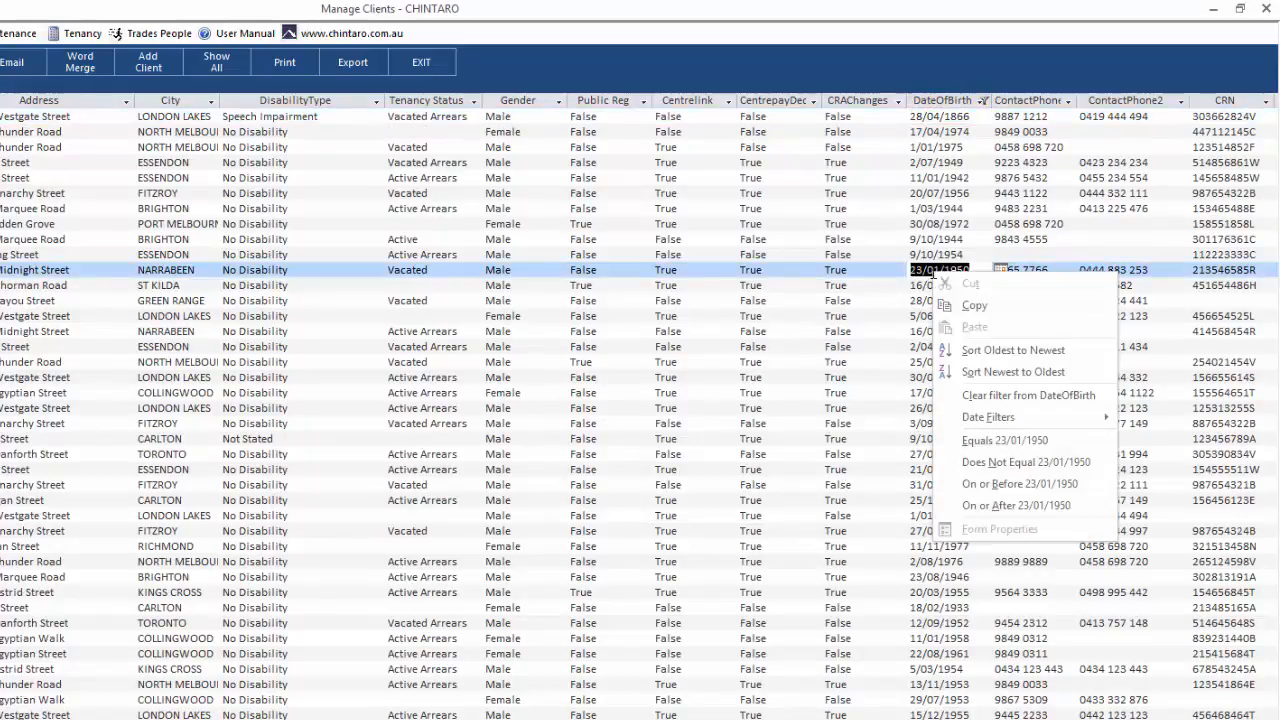
mouse_move(952, 419)
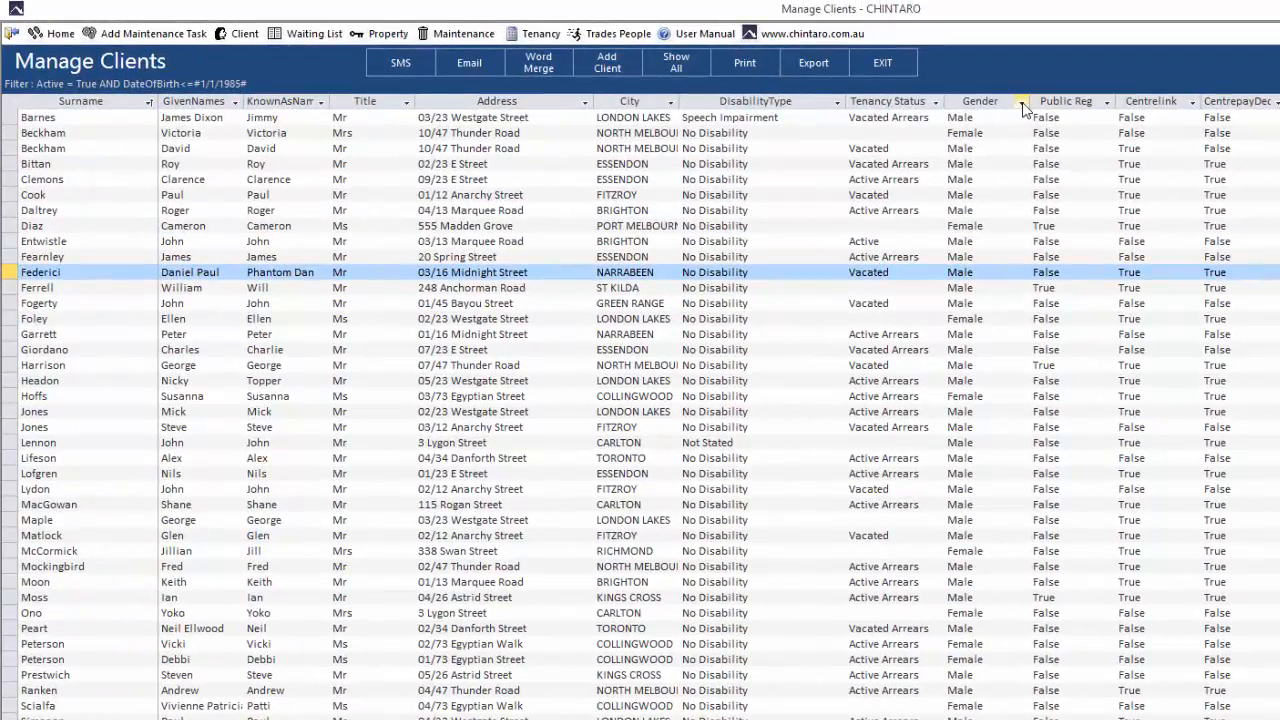
Narrow the filtered client list to Female in the Gender column, and show all clients again.
click(1023, 103)
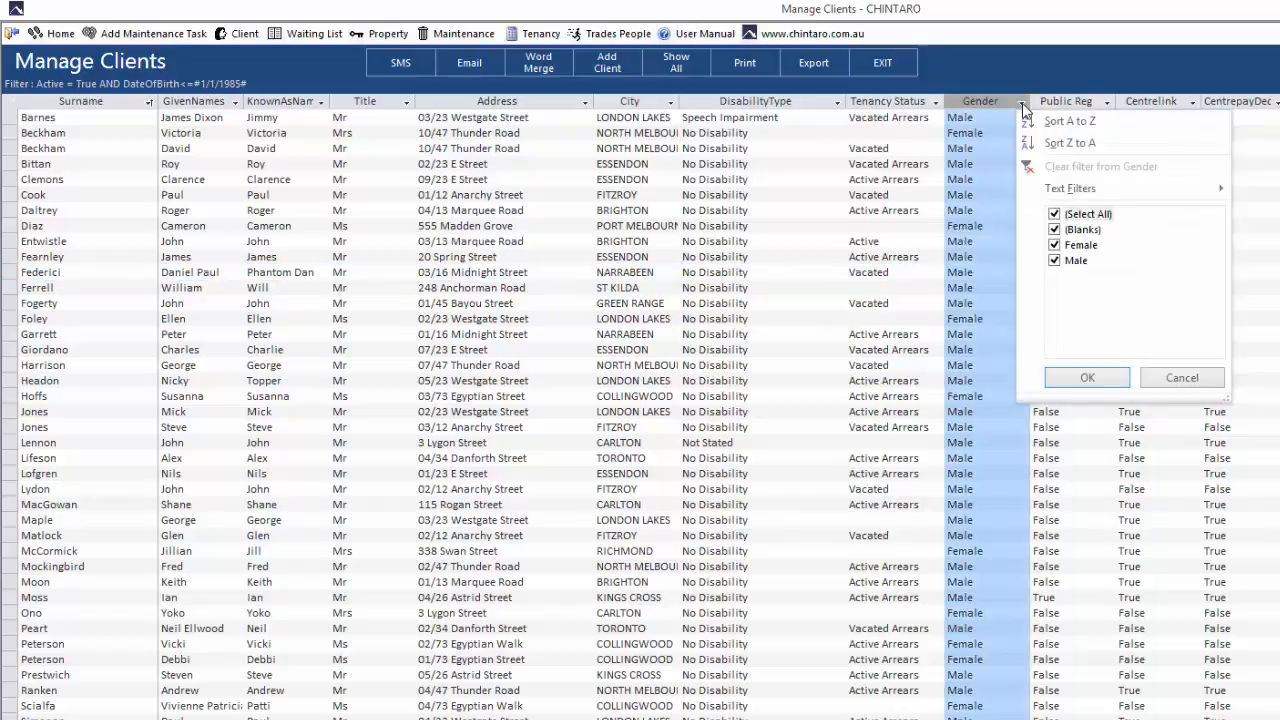
click(1055, 214)
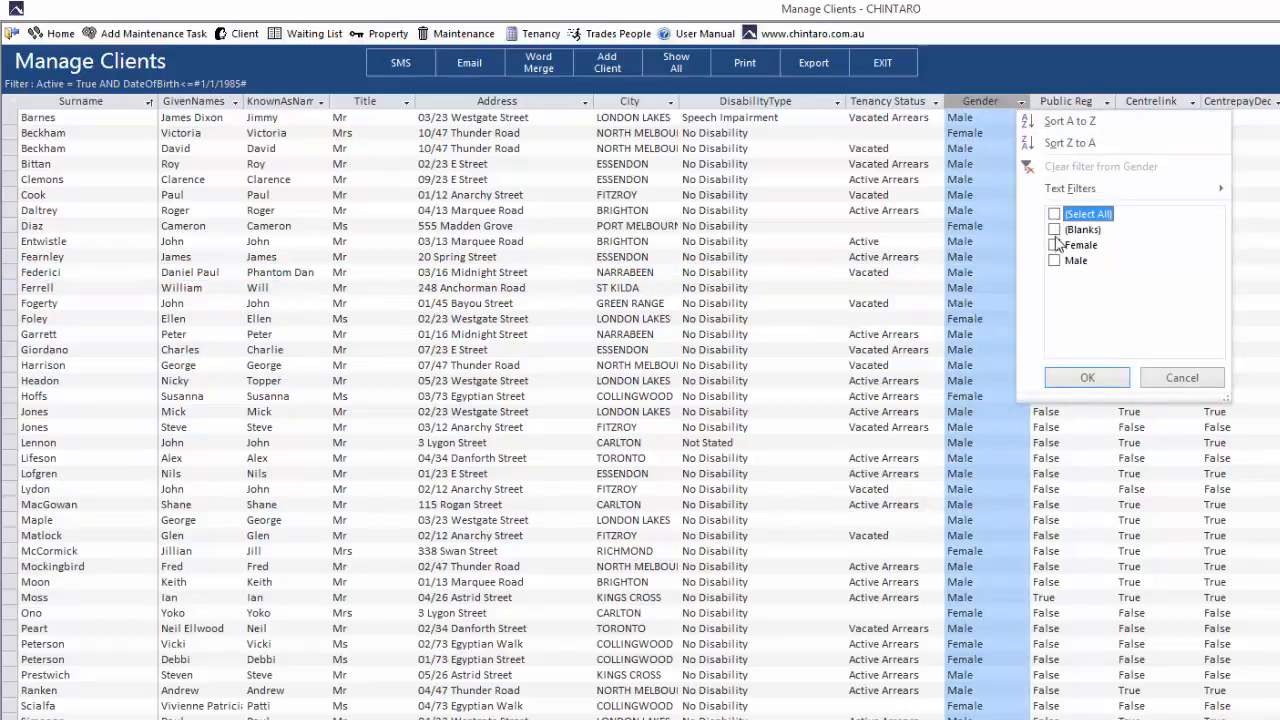
click(1055, 245)
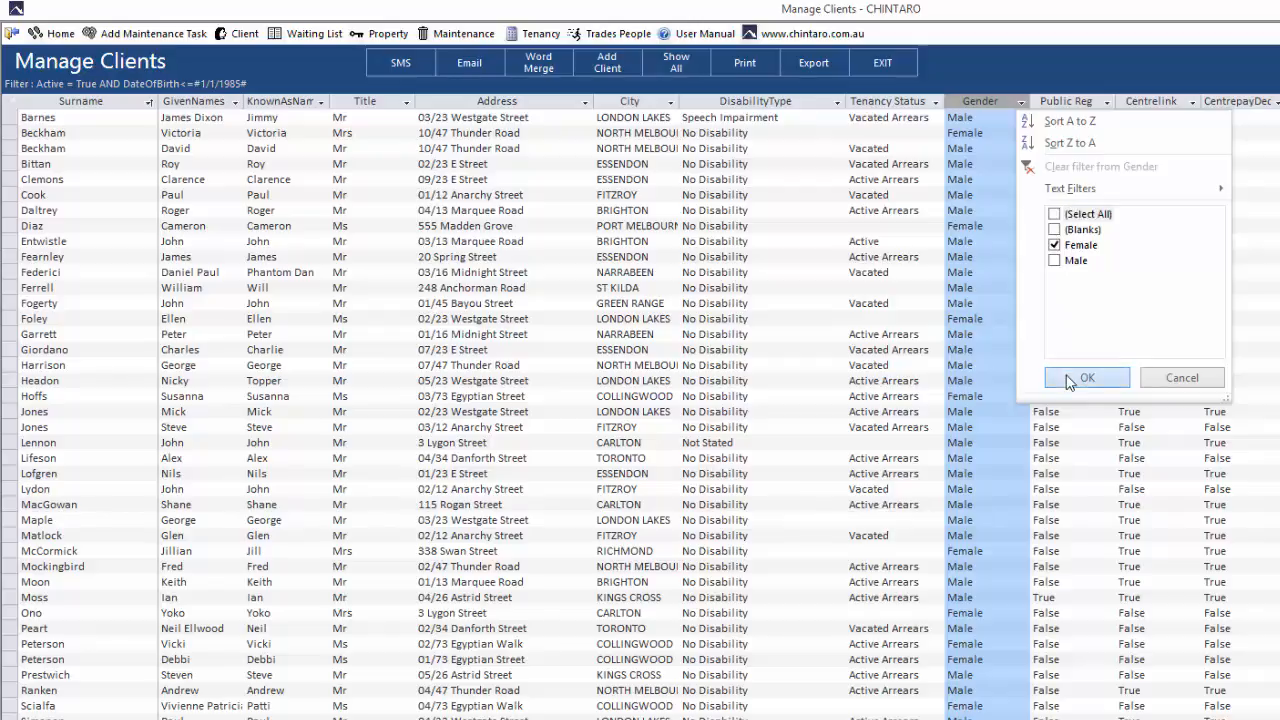
click(1068, 379)
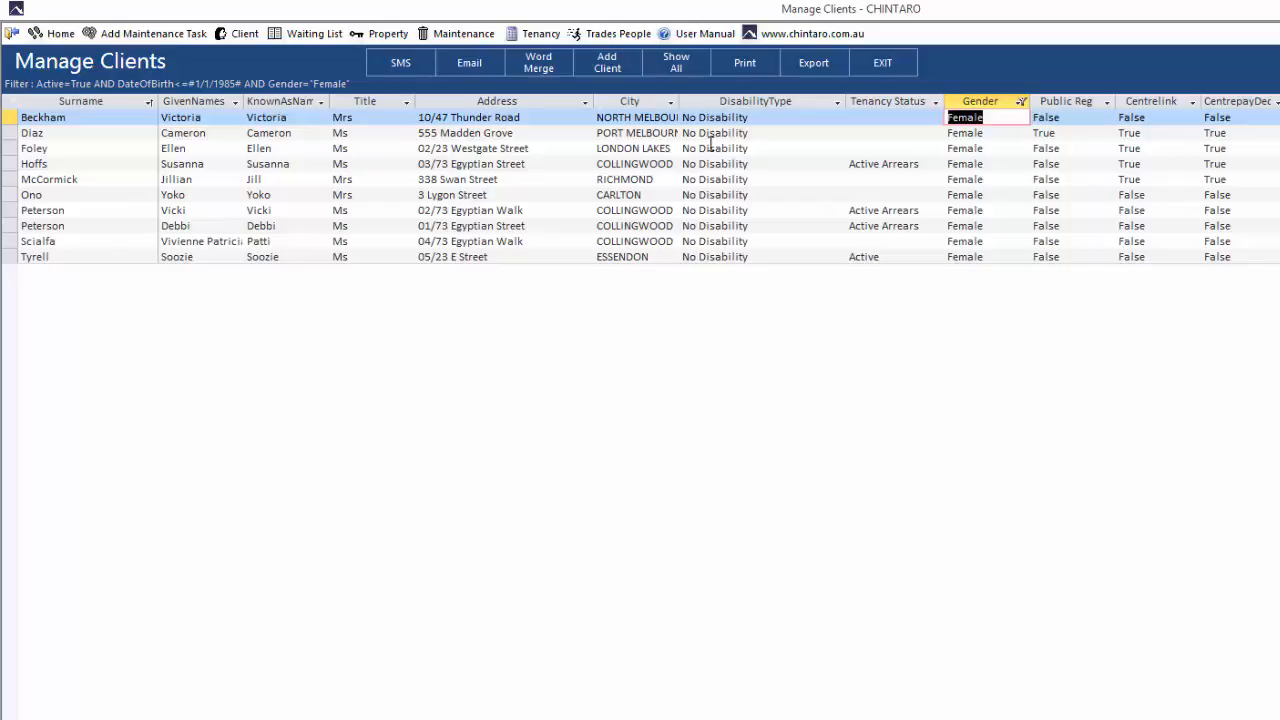
click(679, 66)
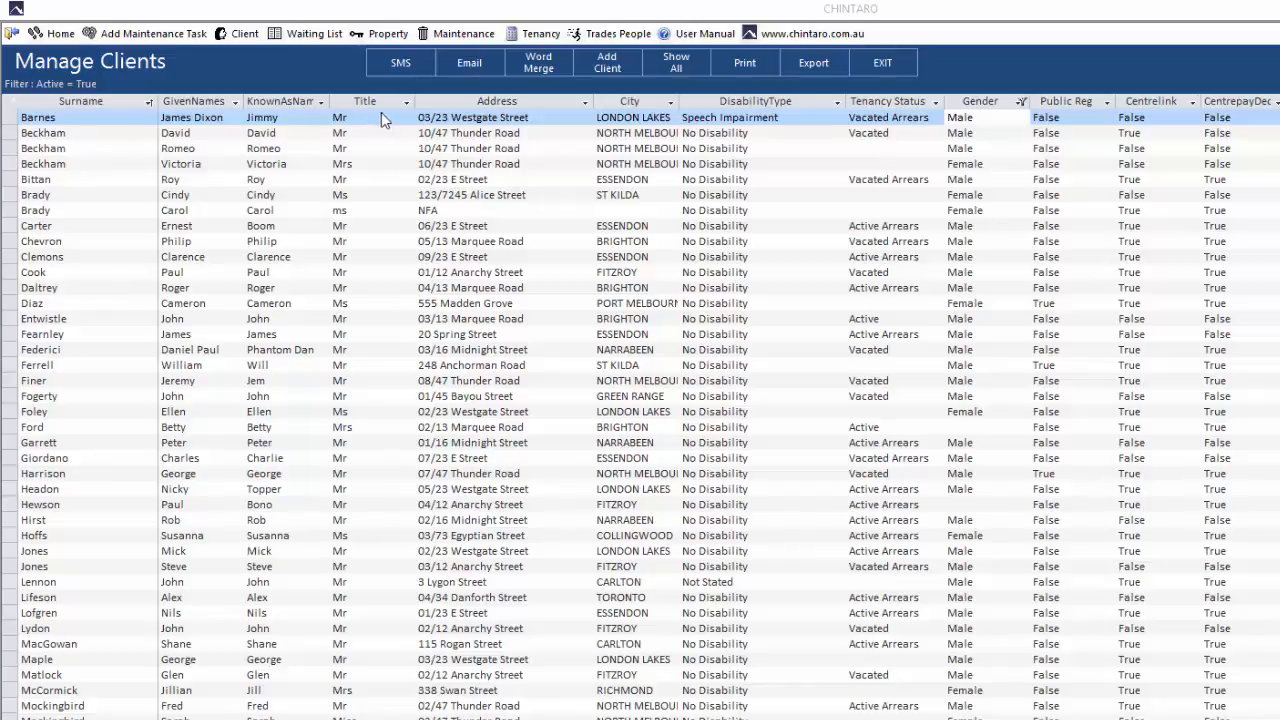
Unhide the PrimaryTenant and Relationship columns in the client list.
right_click(432, 100)
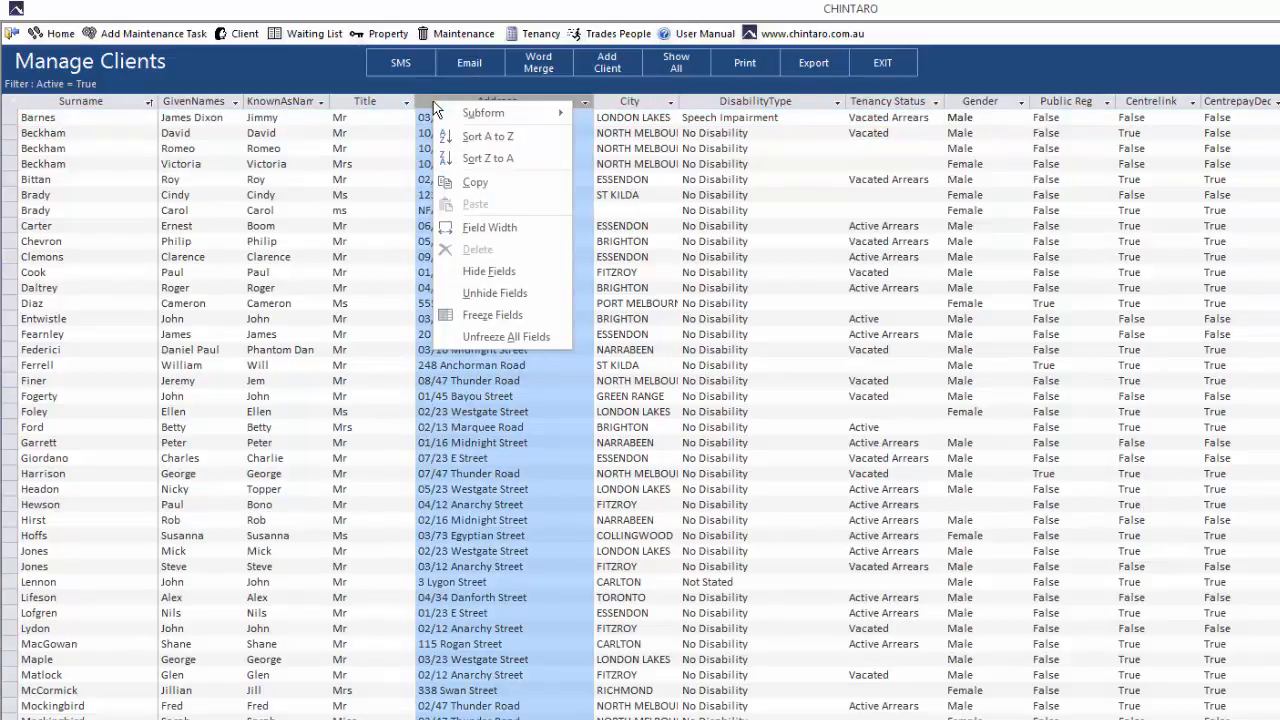
click(535, 294)
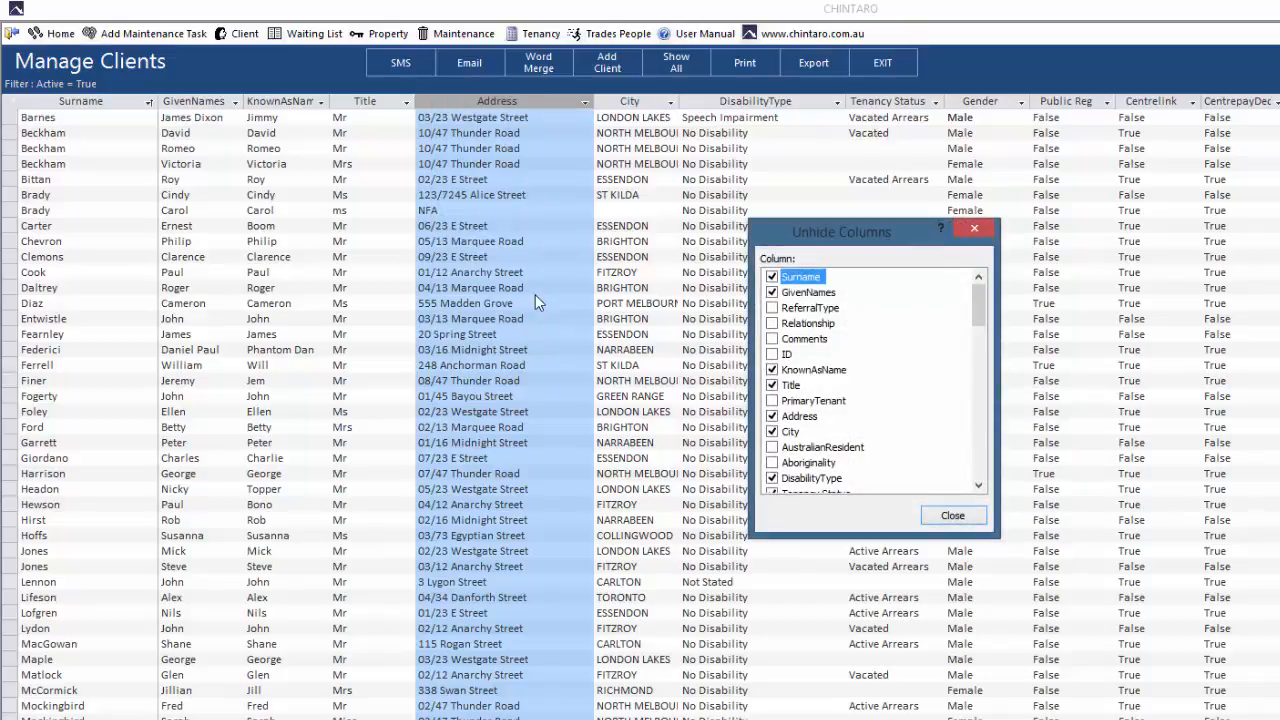
click(772, 401)
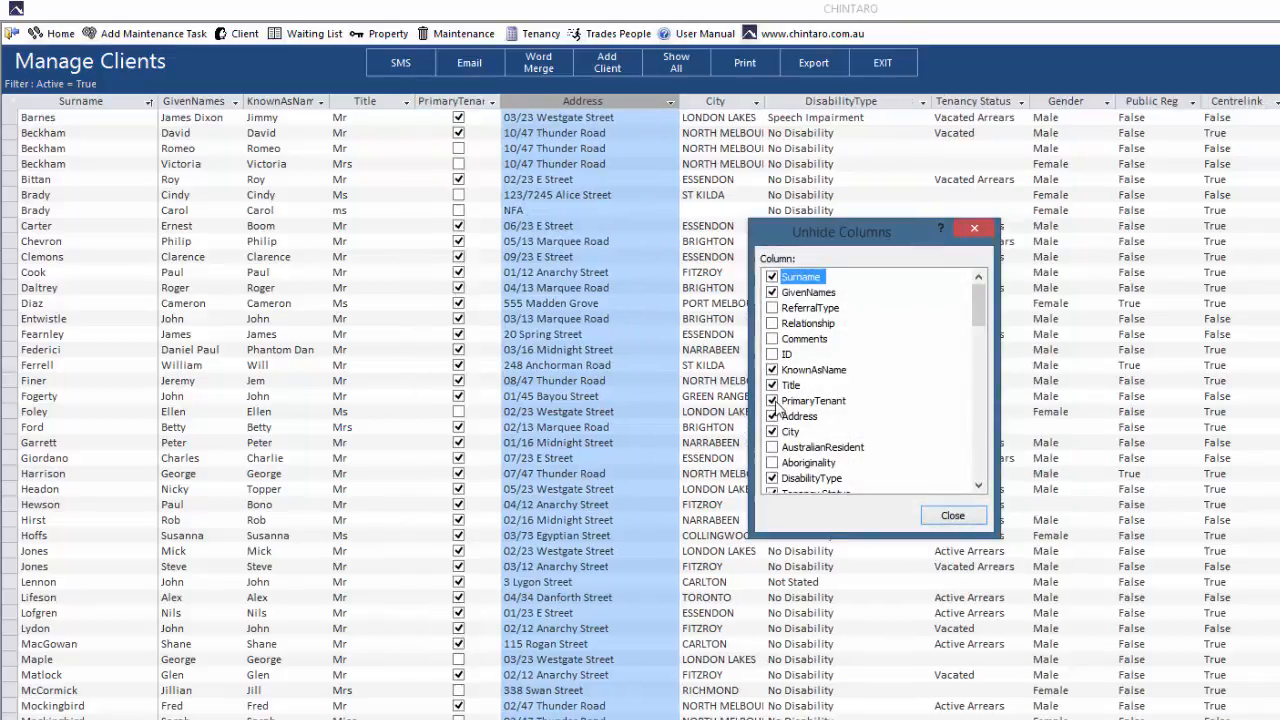
click(772, 323)
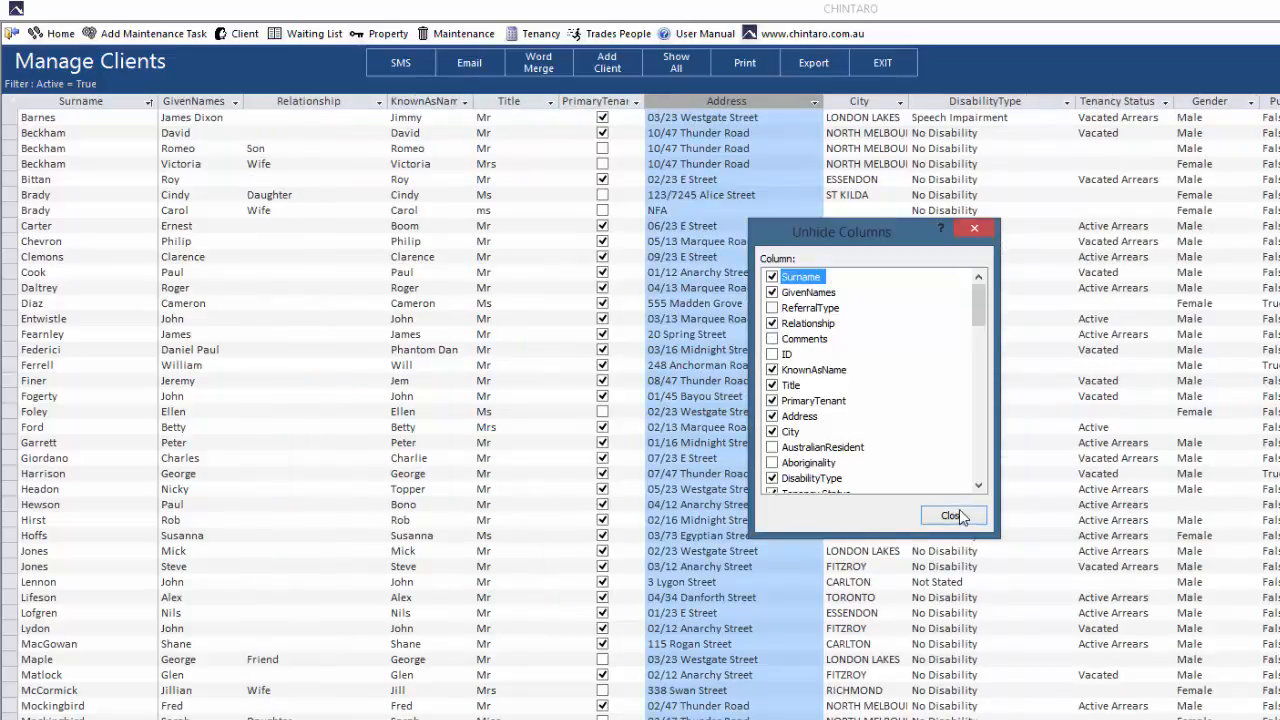
click(949, 515)
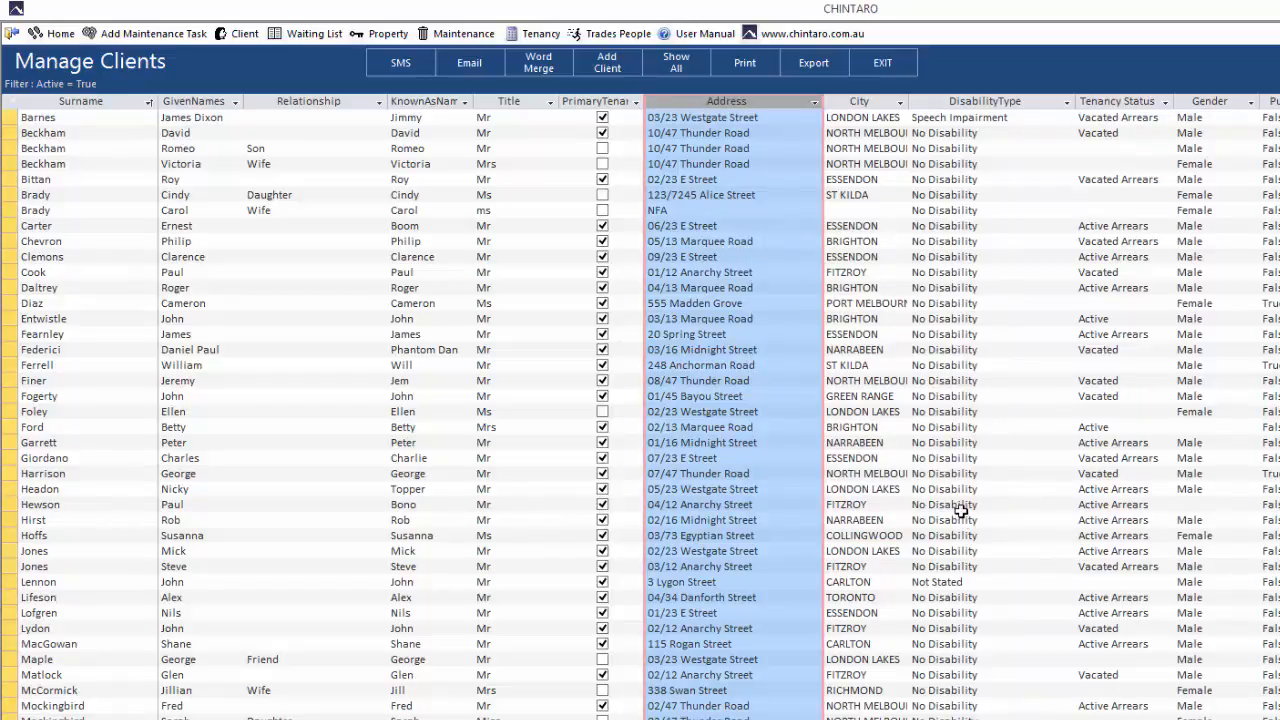
Exit Manage Clients, saving the layout changes to both search forms, and reopen the client list.
click(899, 77)
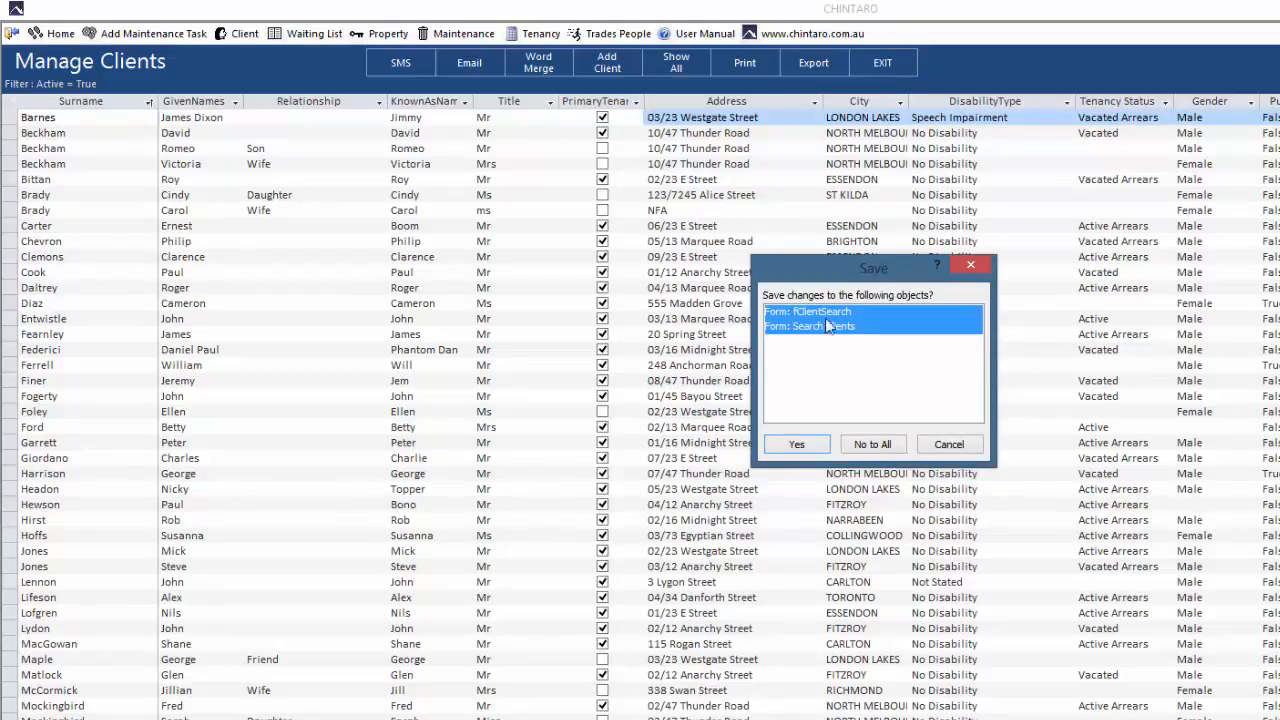
click(812, 447)
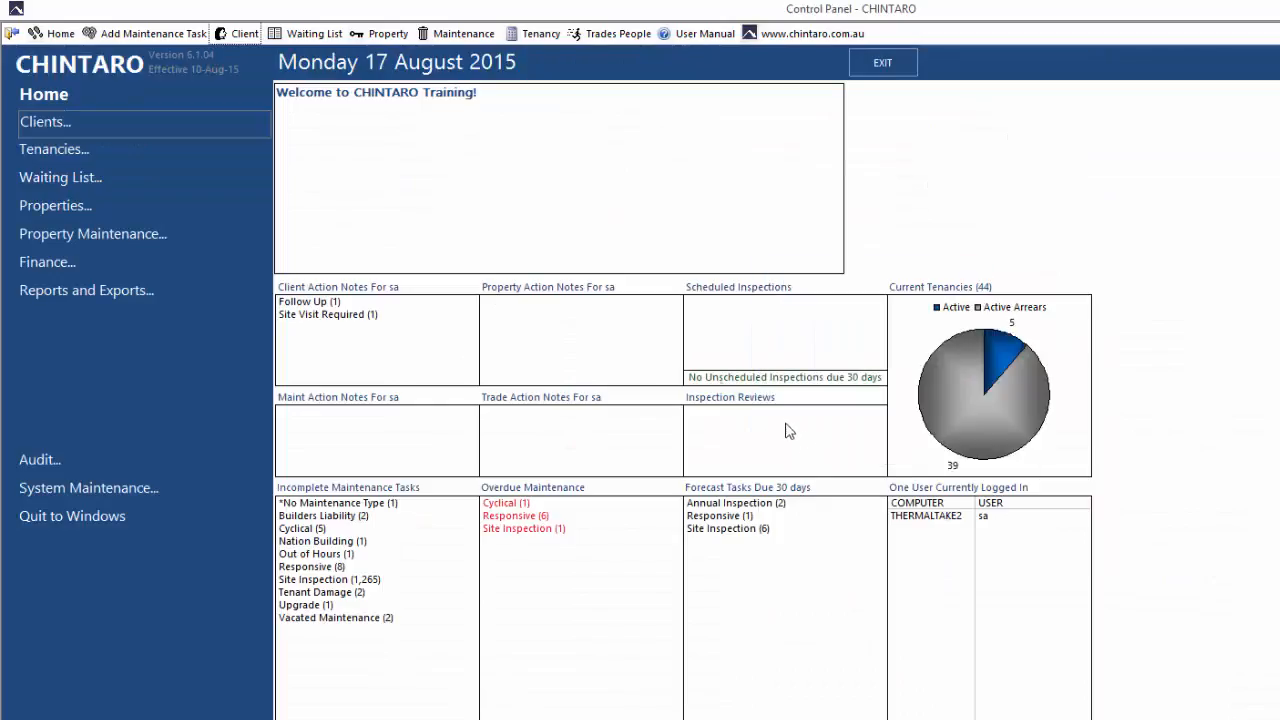
click(238, 37)
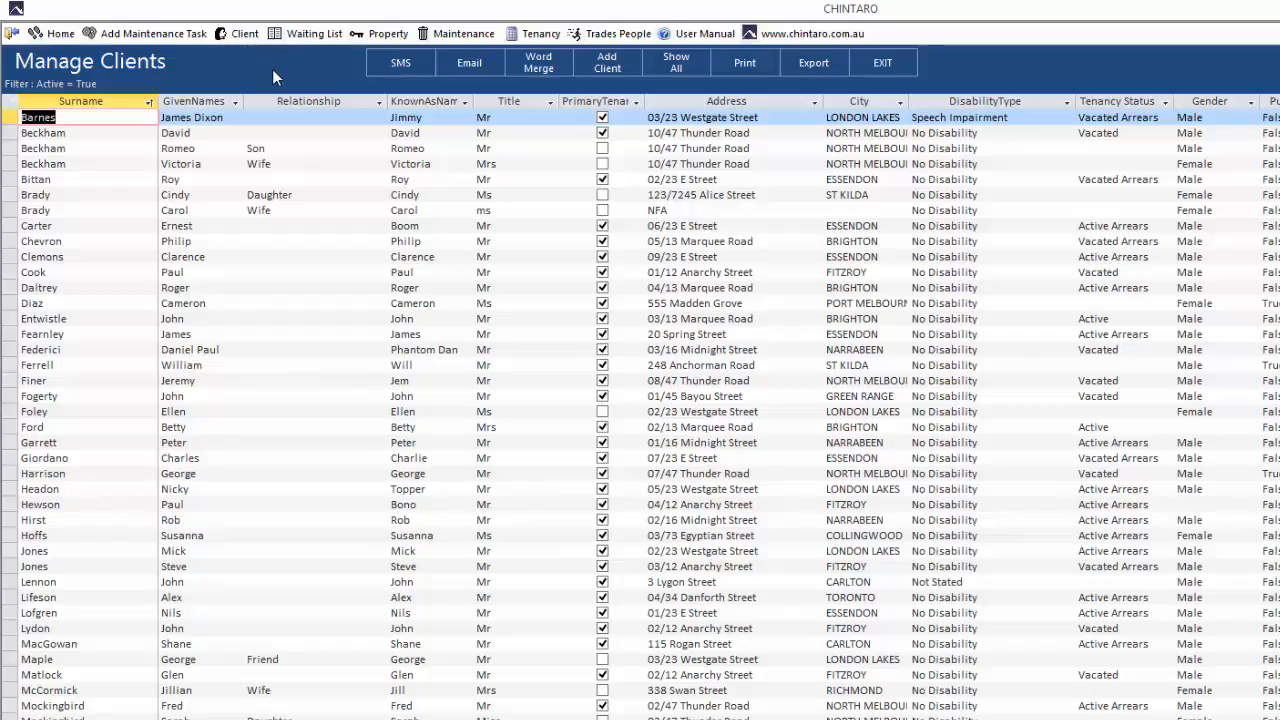
Hide the Relationship column and move the PrimaryTenant column between City and DisabilityType.
click(353, 102)
right_click(354, 103)
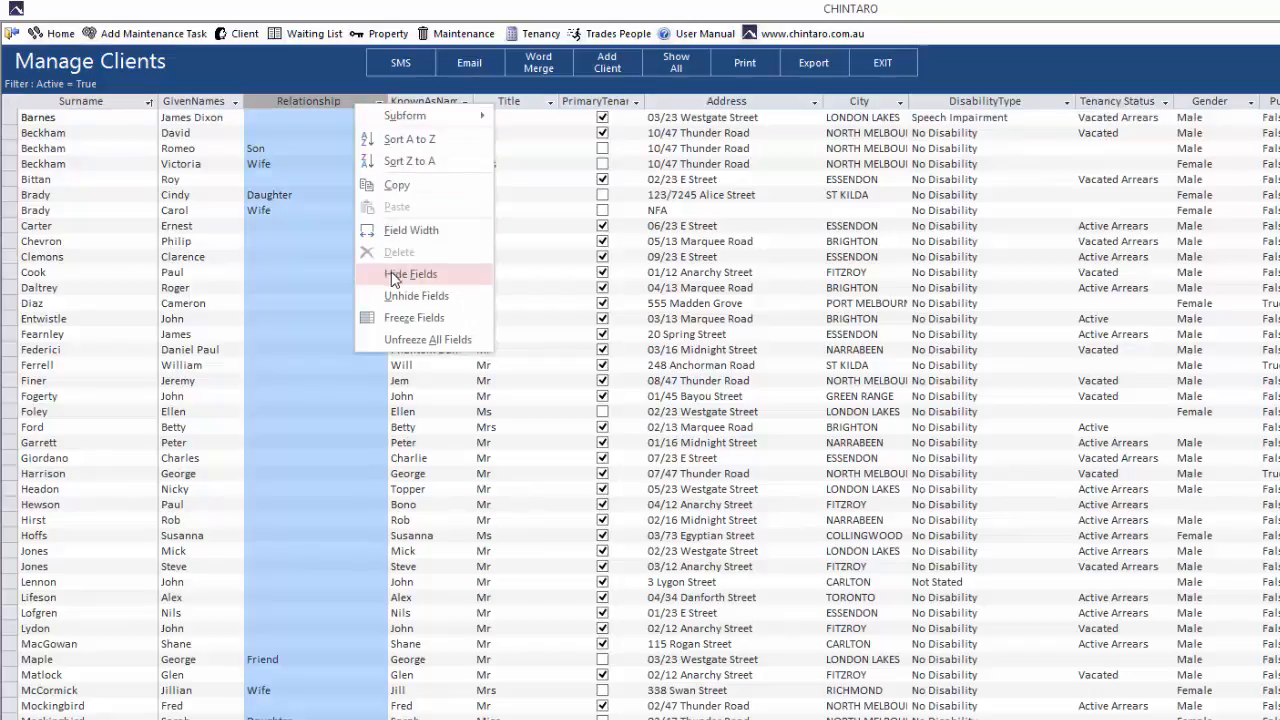
click(453, 280)
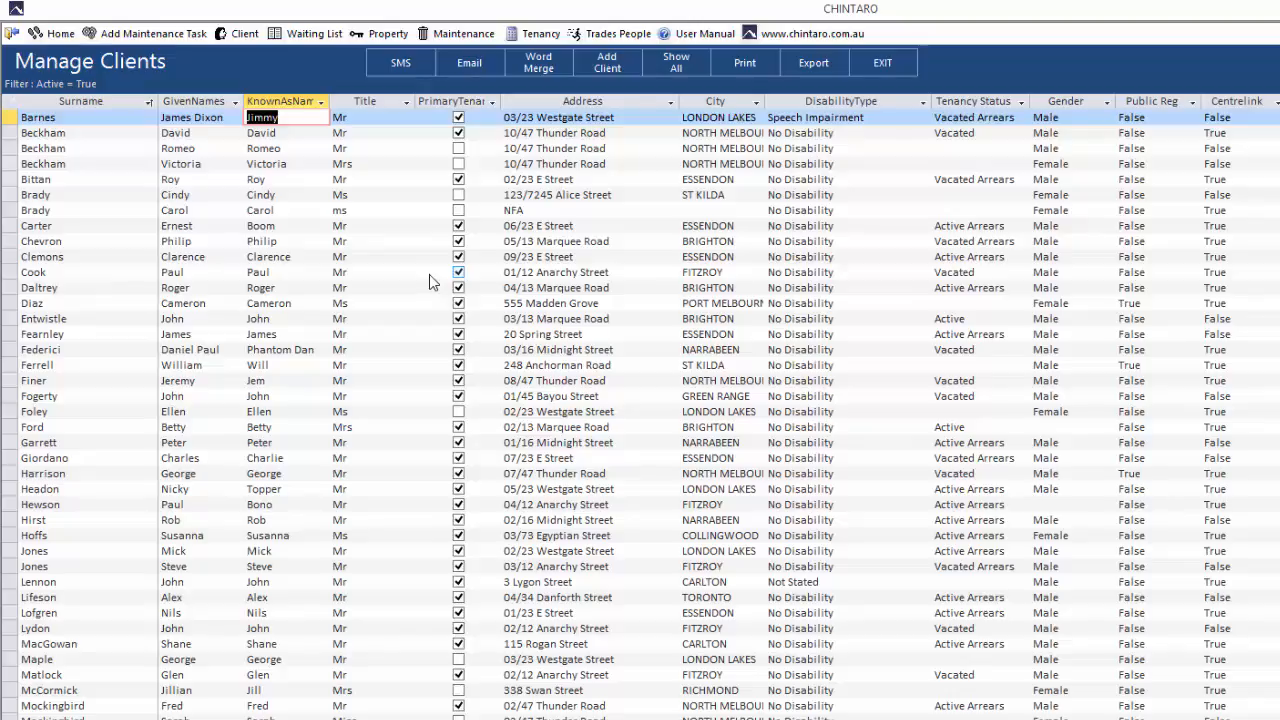
click(457, 100)
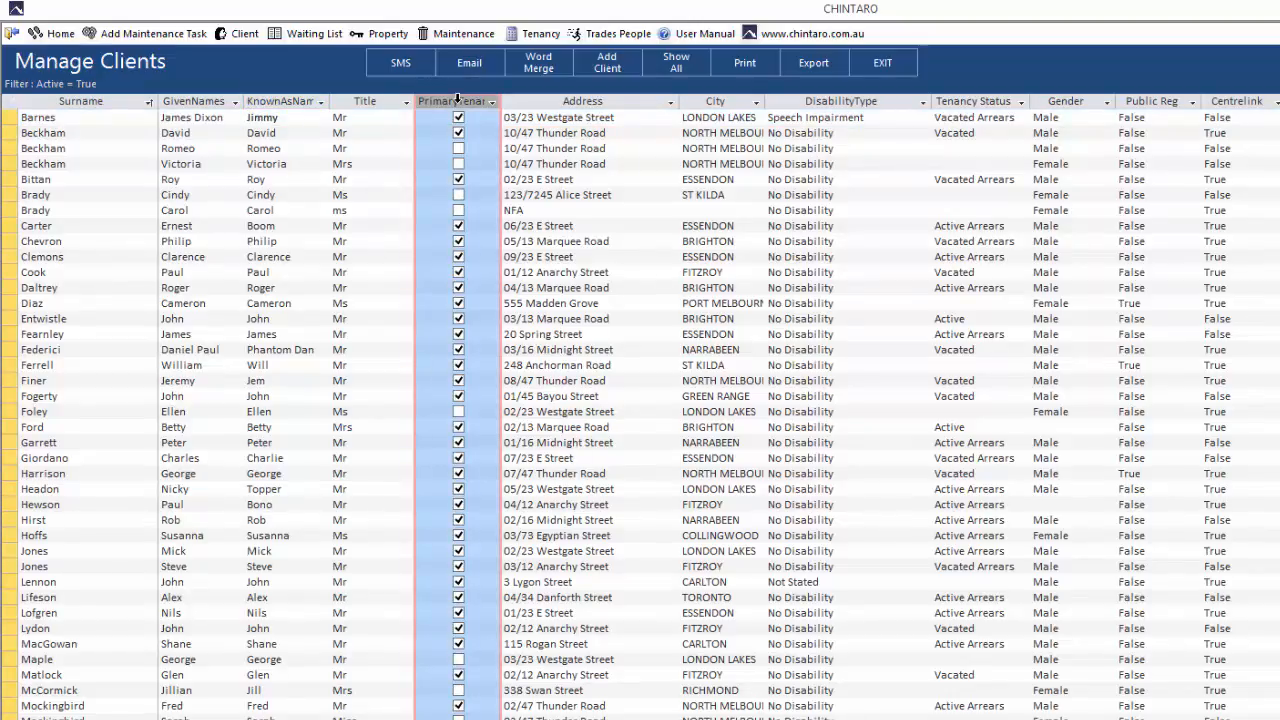
drag(457, 100, 778, 122)
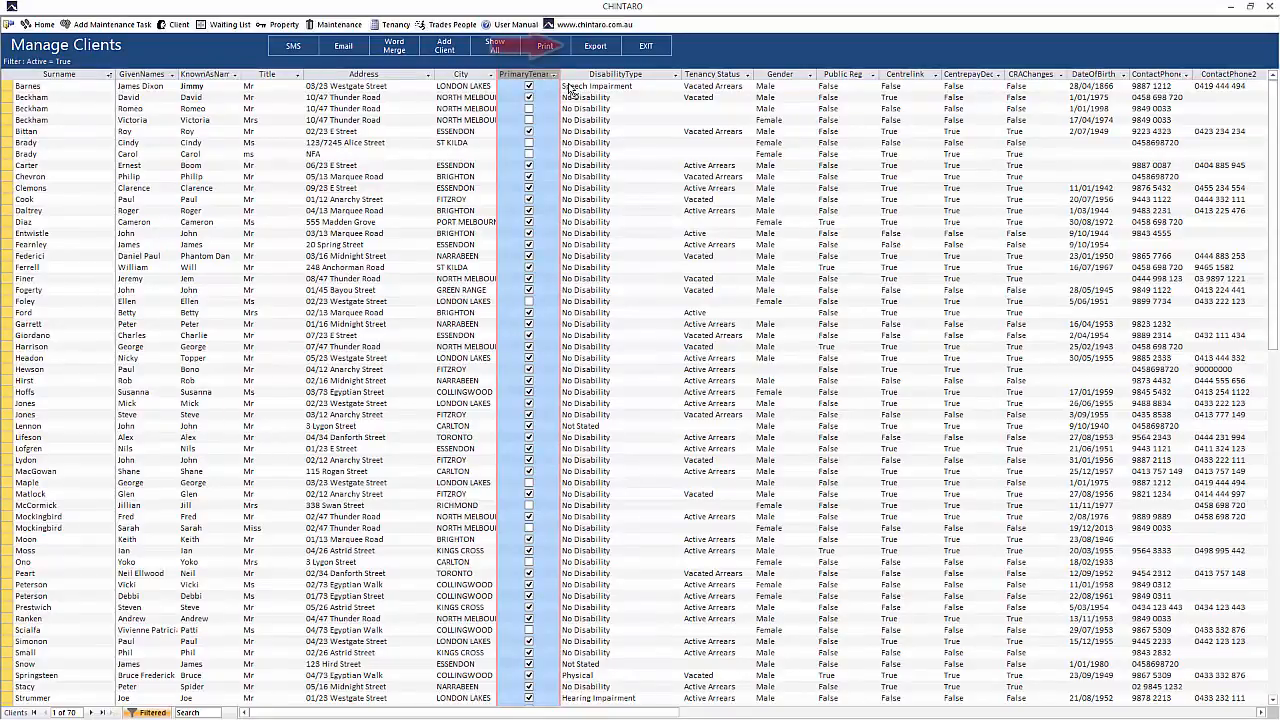
Export the client list to Excel, and close the exported workbook without saving it.
click(595, 56)
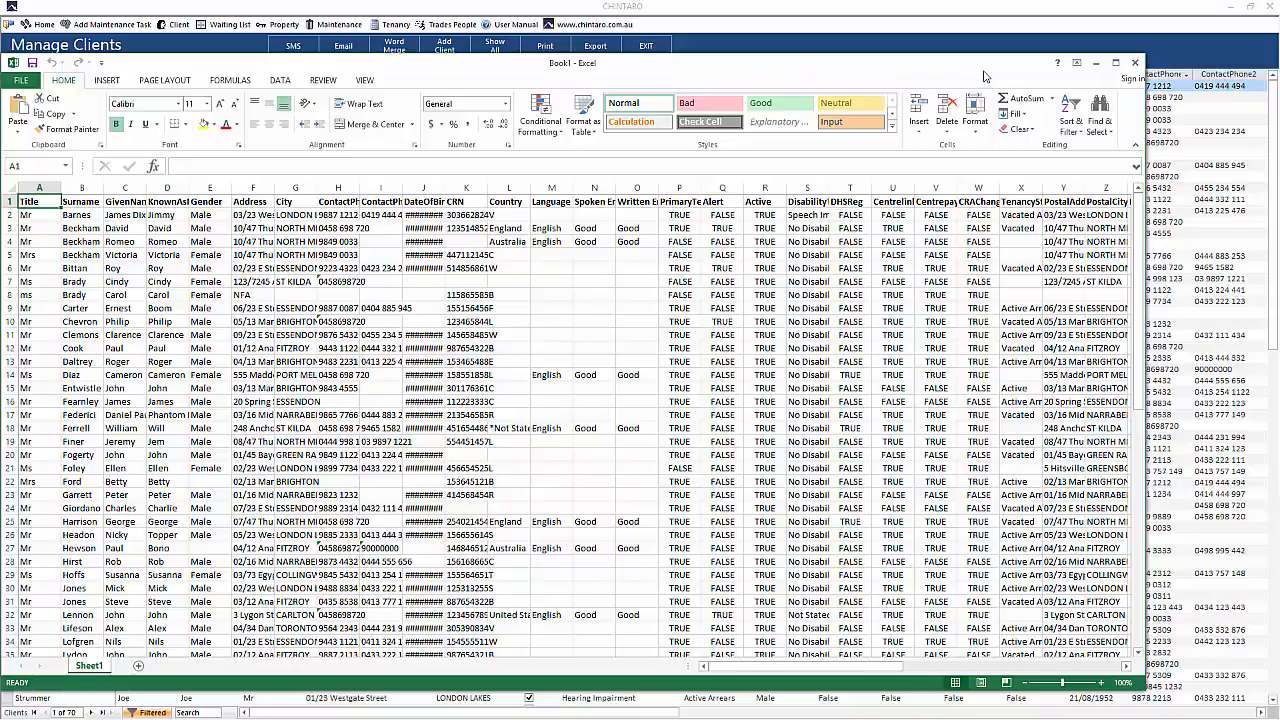
click(1135, 62)
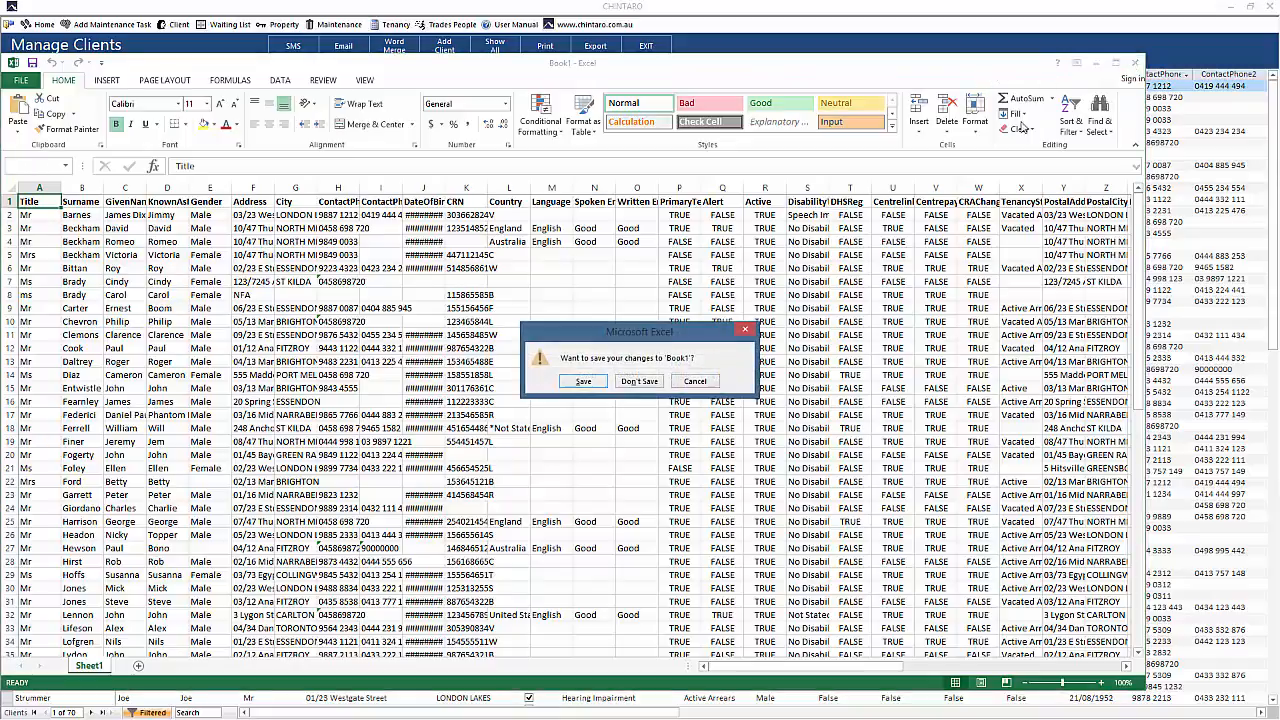
click(648, 382)
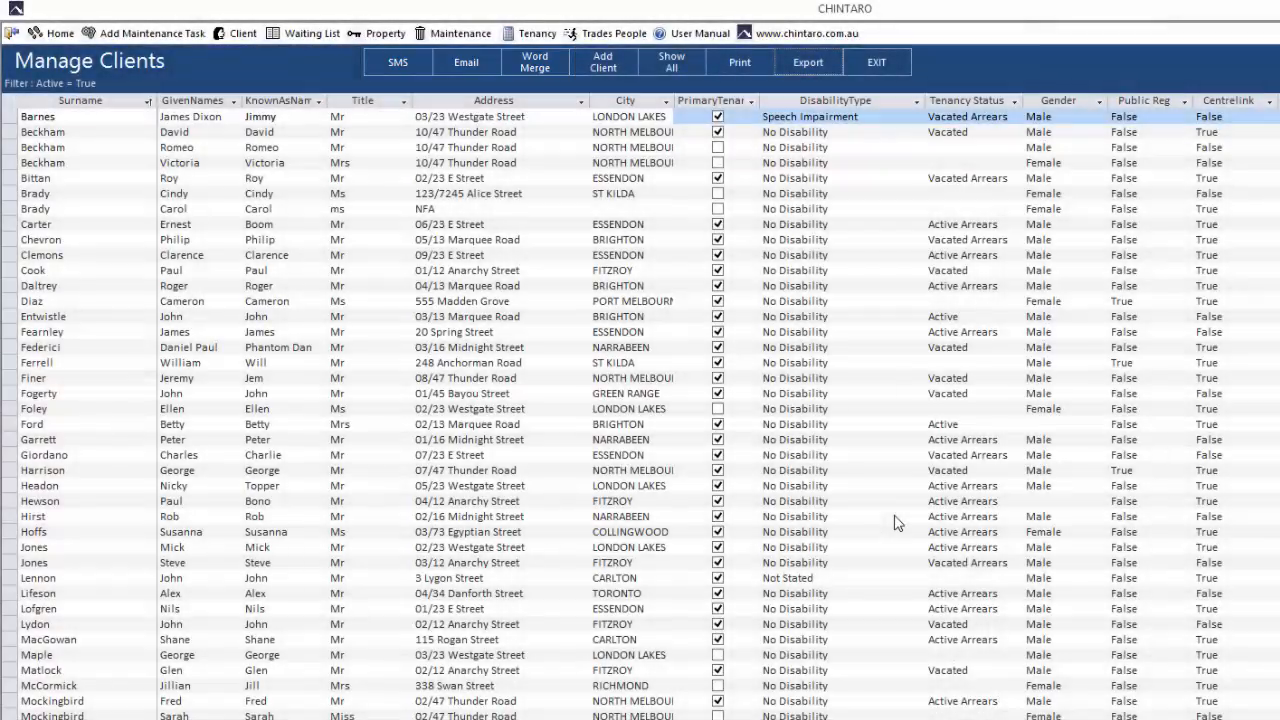
Select the second client in the list and view the blank SMS and email forms, closing each without sending.
click(68, 131)
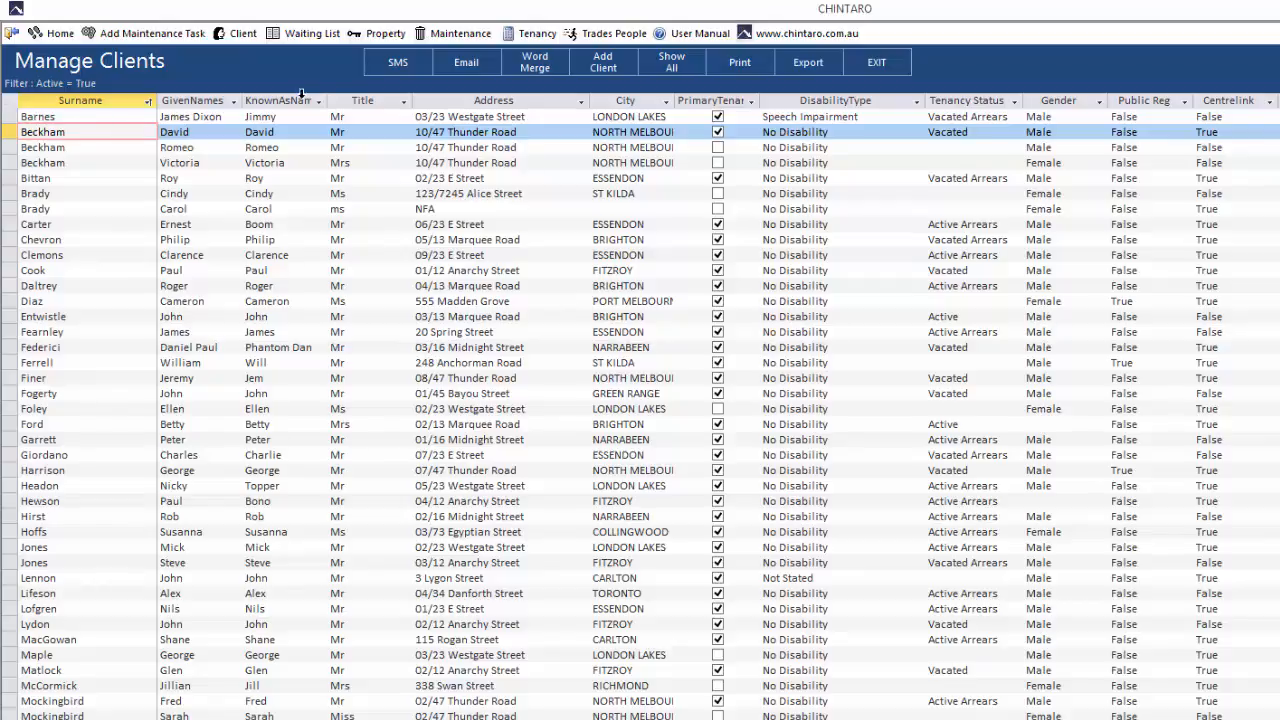
click(396, 70)
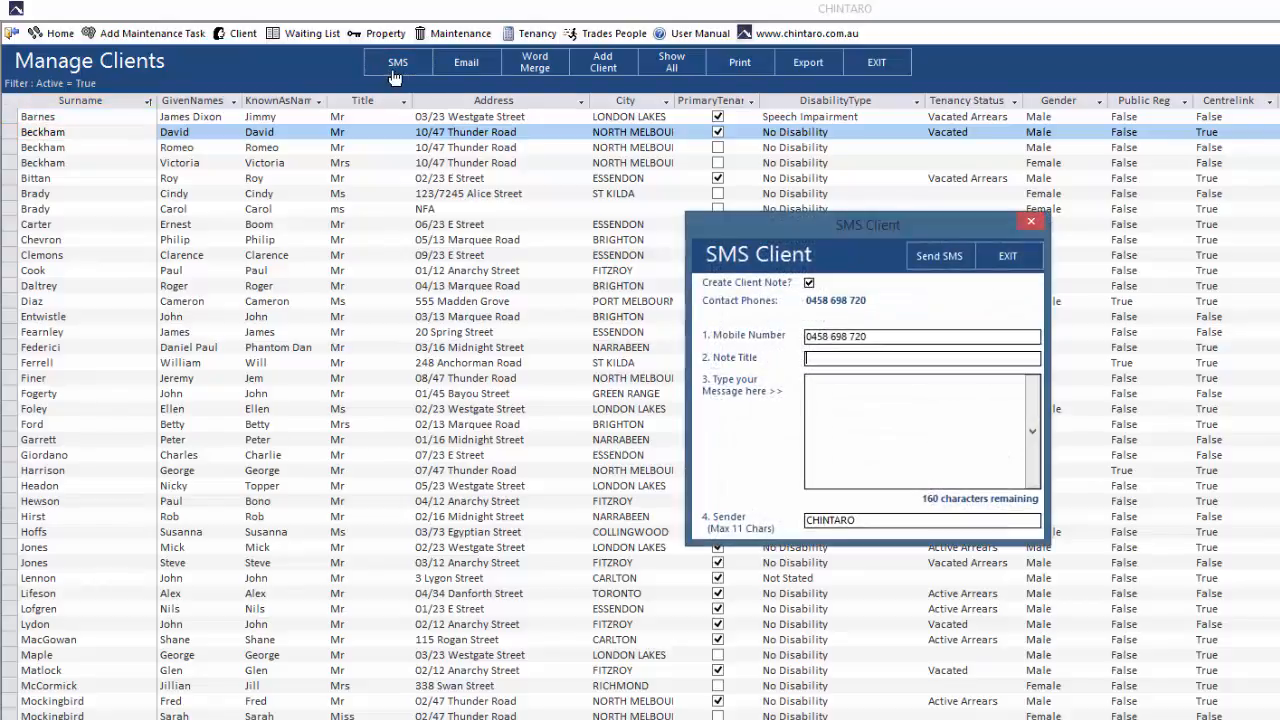
click(1000, 256)
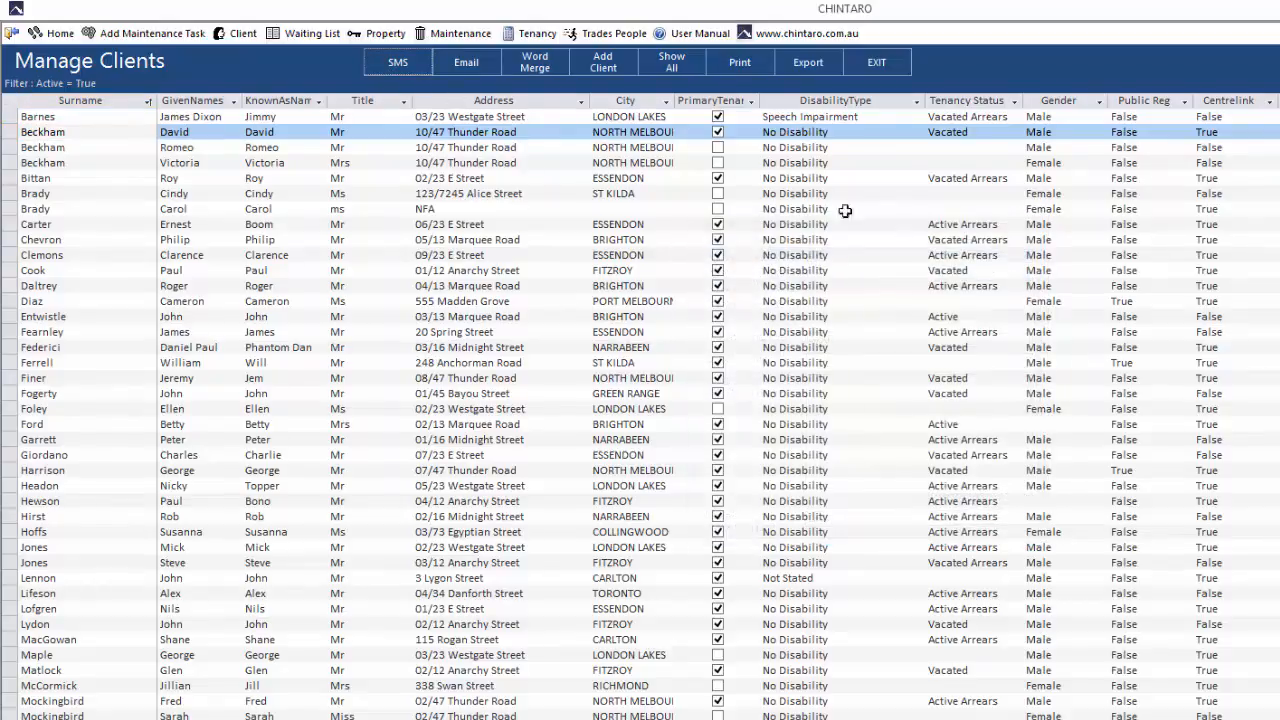
click(476, 72)
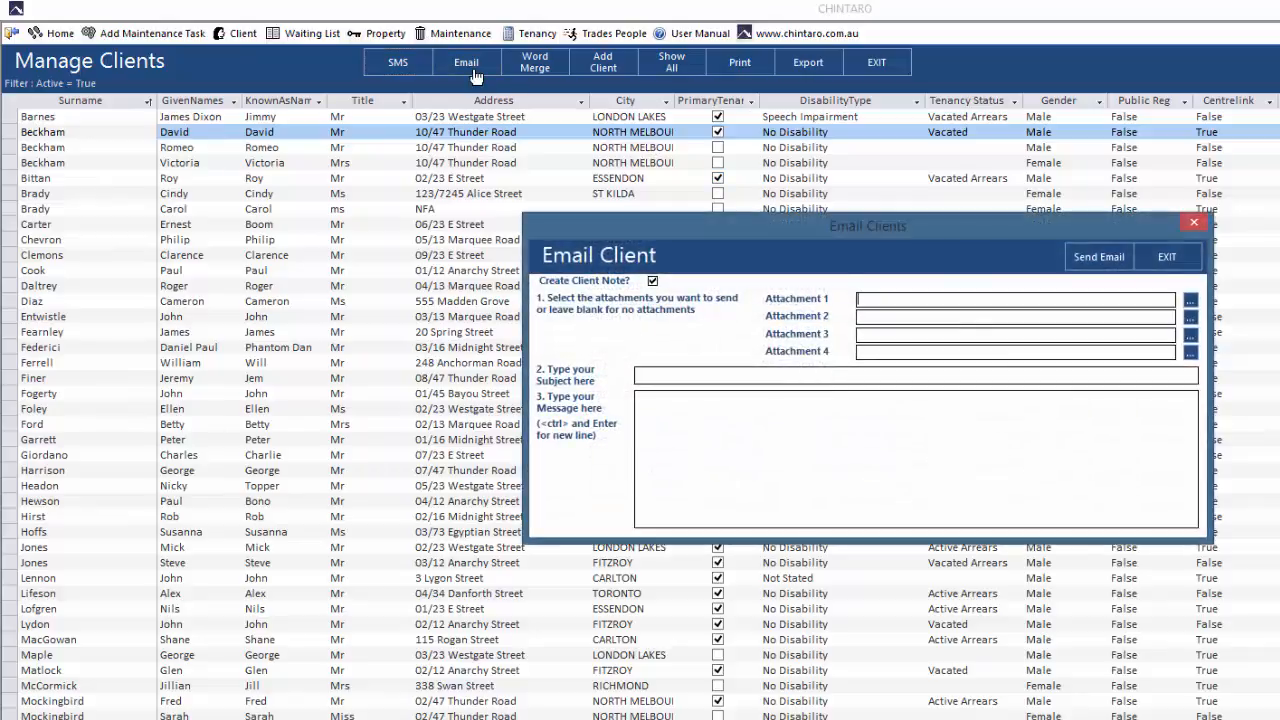
click(1162, 257)
Merge the selected client into the Christmas Letter Word template, close the letter without saving, and leave Word Merge.
click(531, 69)
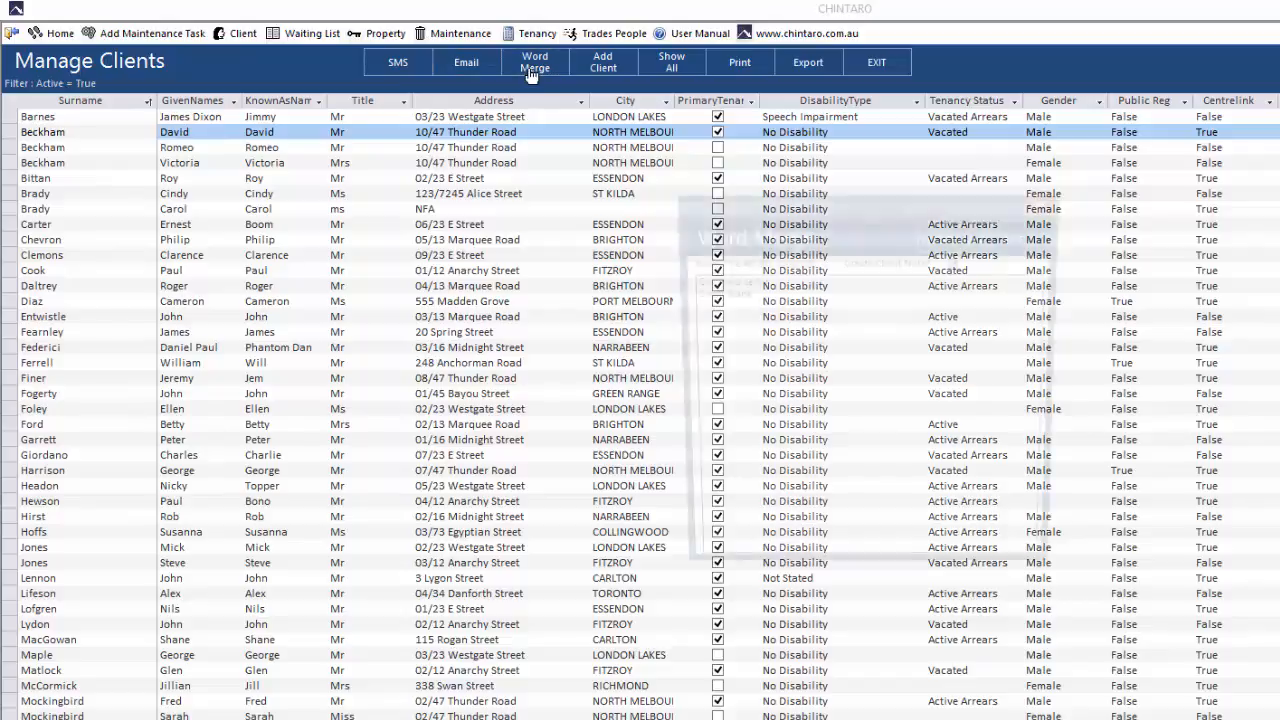
click(742, 282)
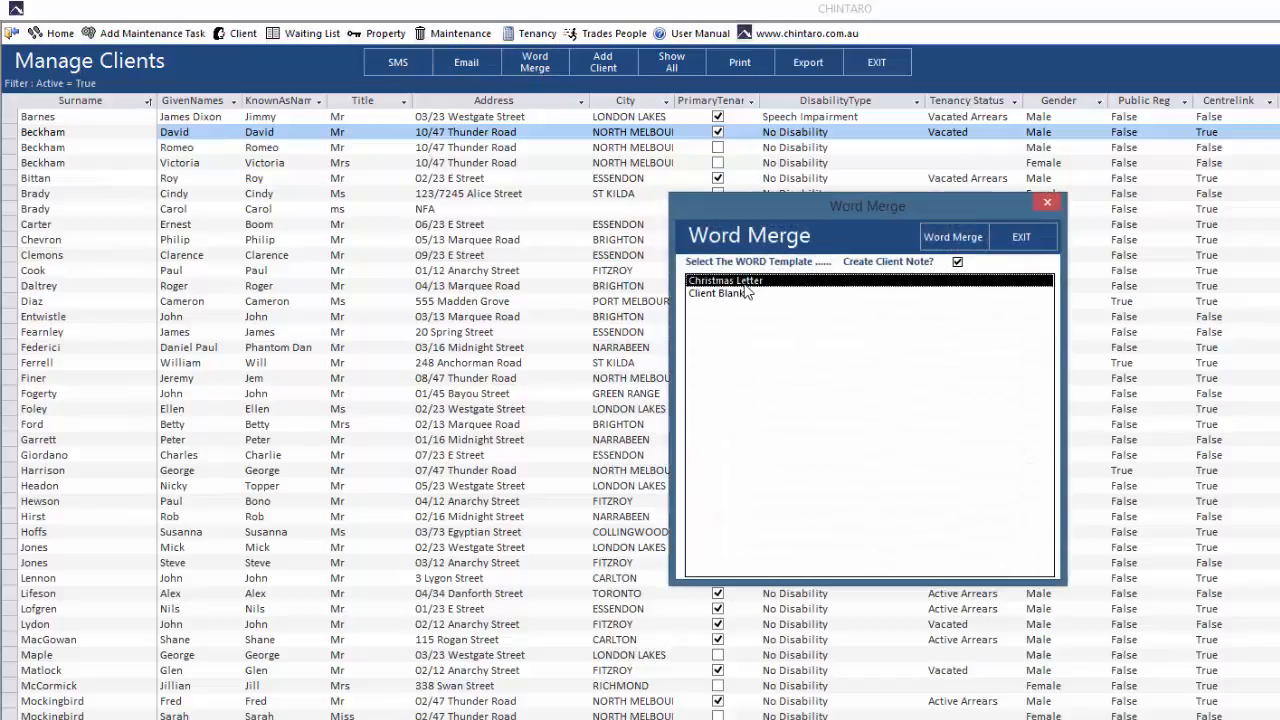
click(953, 237)
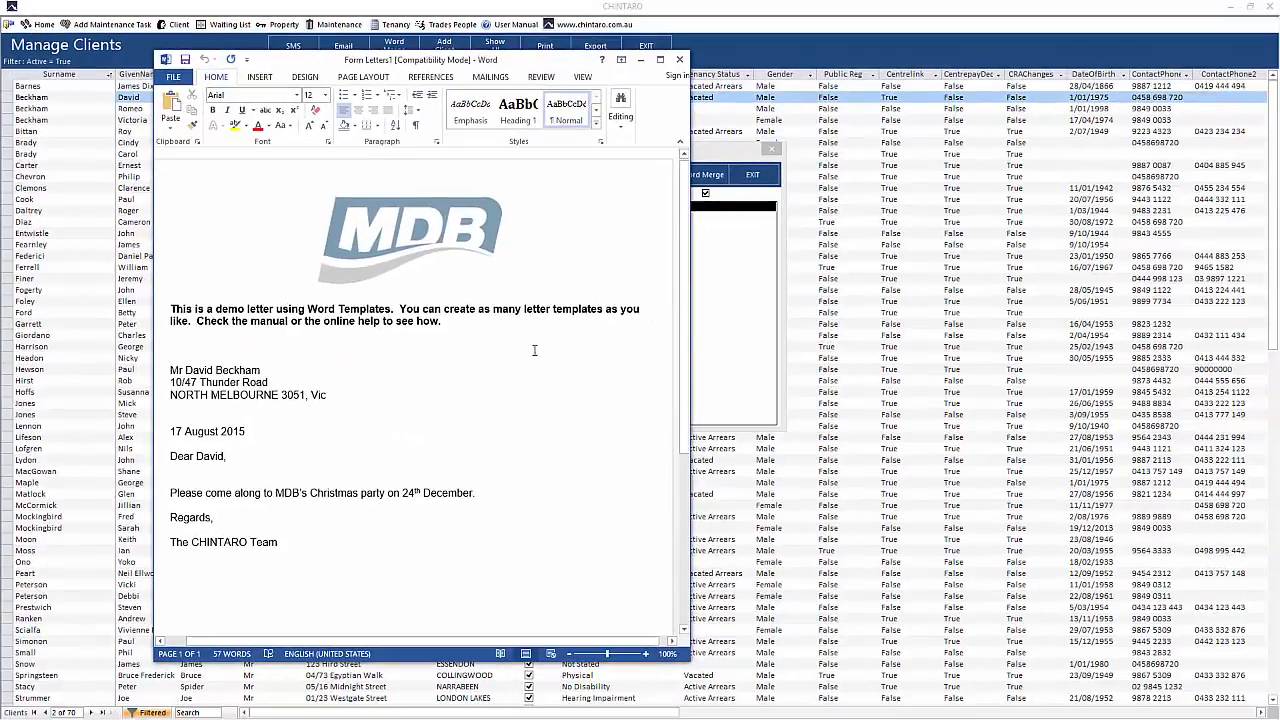
click(679, 59)
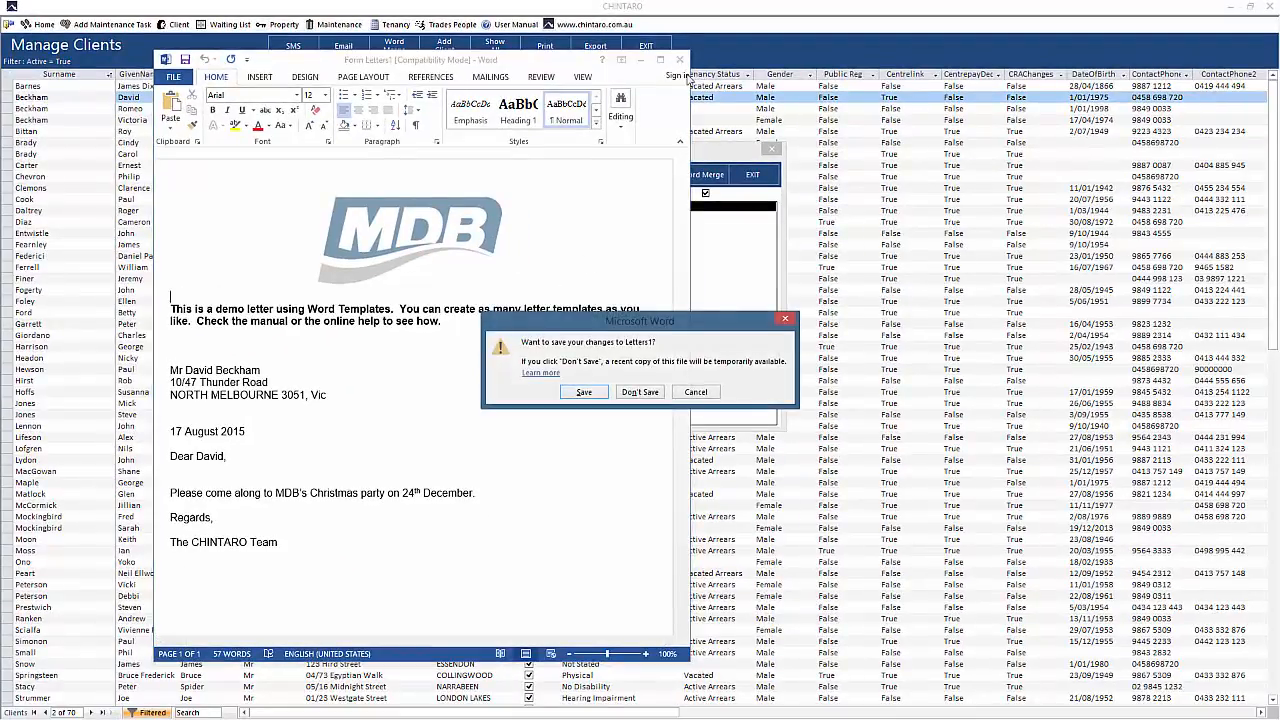
click(652, 391)
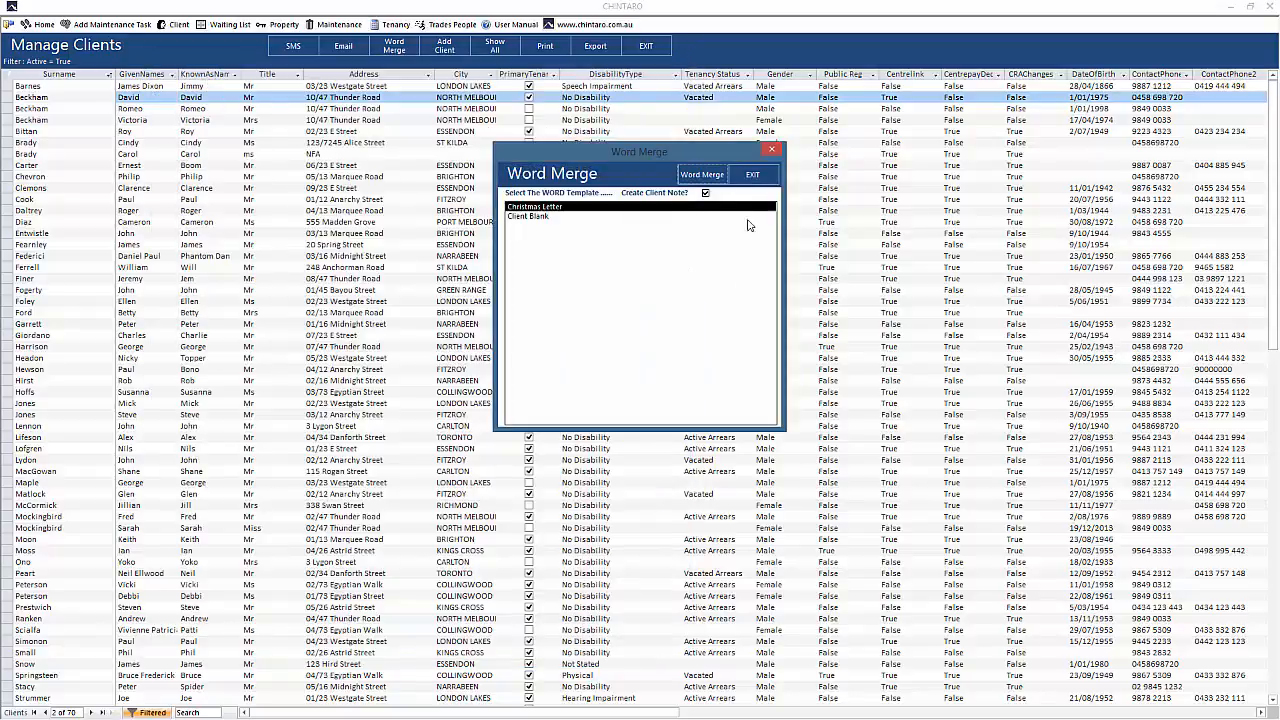
click(753, 178)
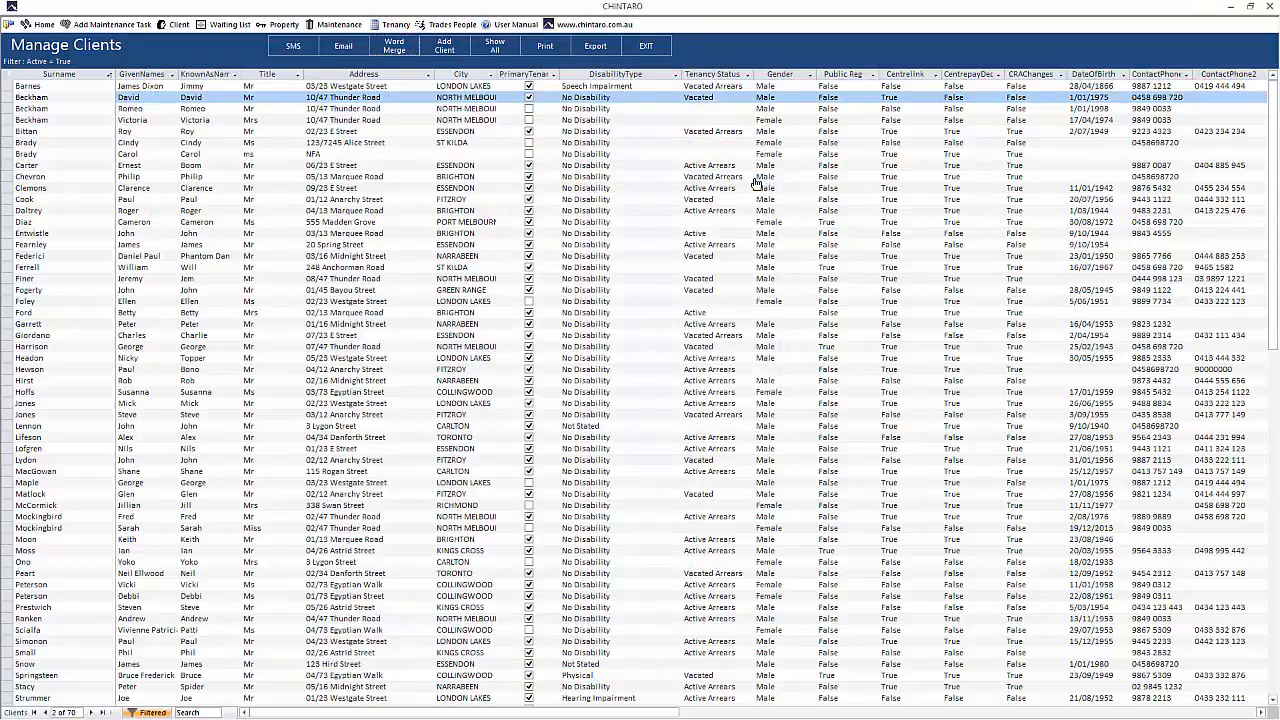